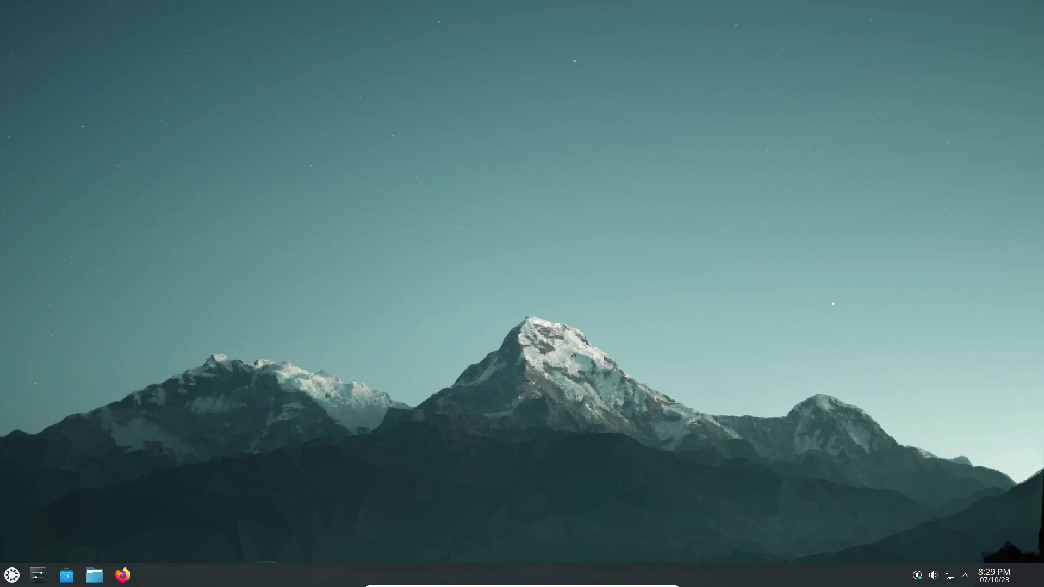
Look through the application launcher's categories, then view its General settings and close them without changes
{"action": "key", "text": "super"}
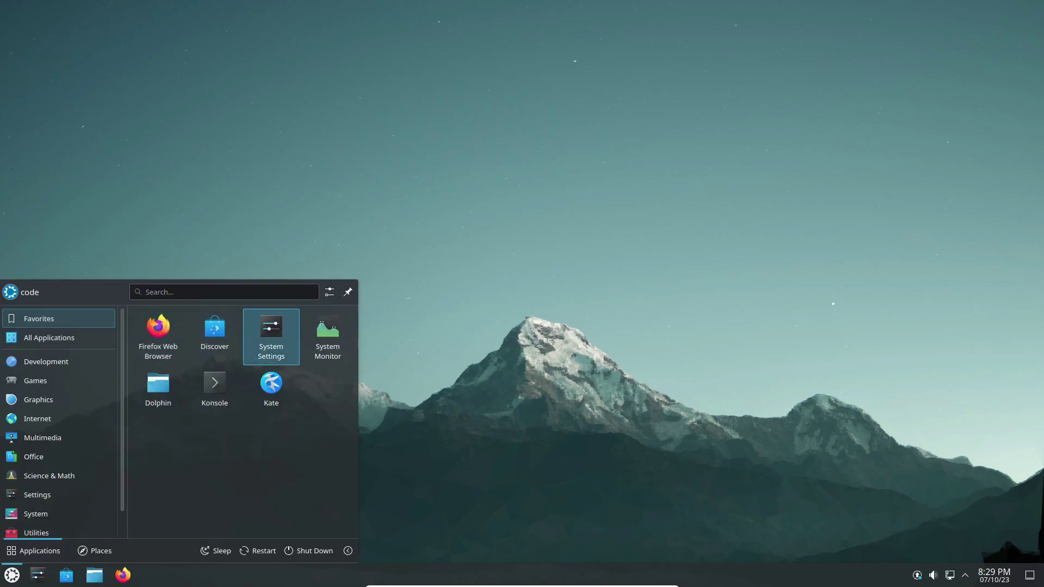
{"action": "mouse_move", "coordinate": [35, 507]}
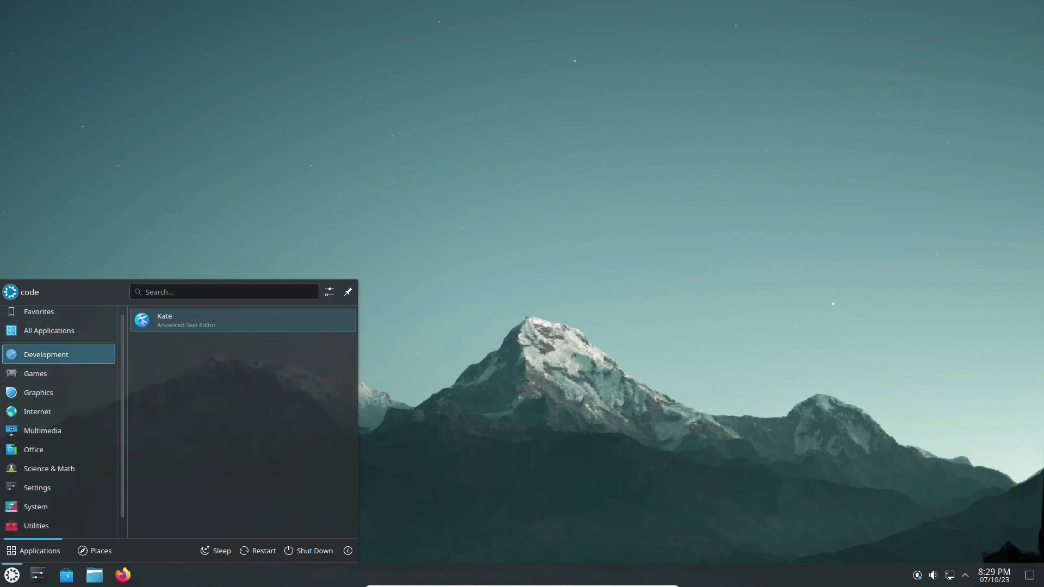
{"action": "scroll", "coordinate": [59, 449], "scroll_direction": "down", "scroll_amount": 1}
{"action": "scroll", "coordinate": [59, 514], "scroll_direction": "up", "scroll_amount": 1}
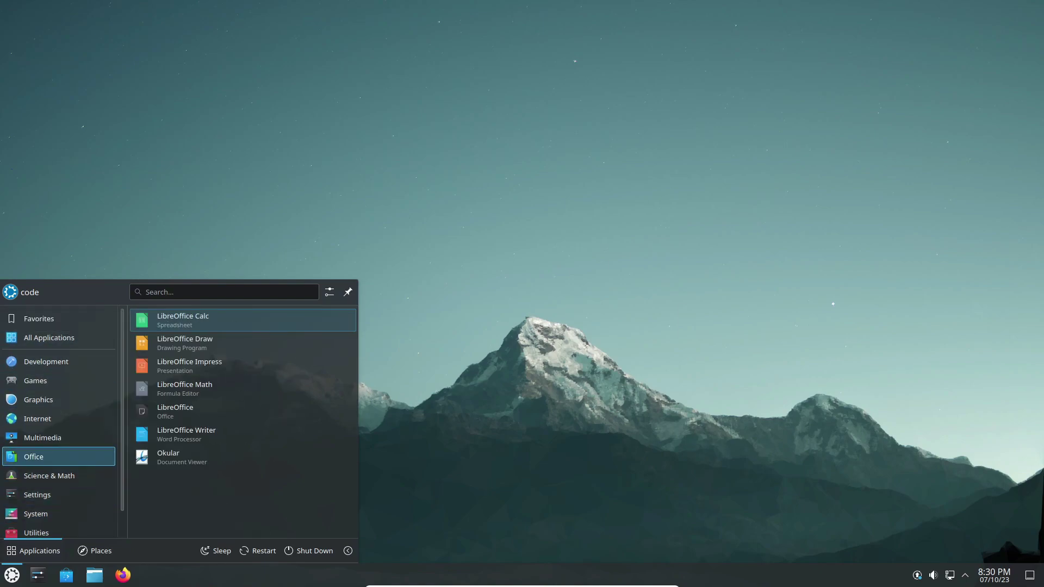
{"action": "left_click", "coordinate": [329, 292]}
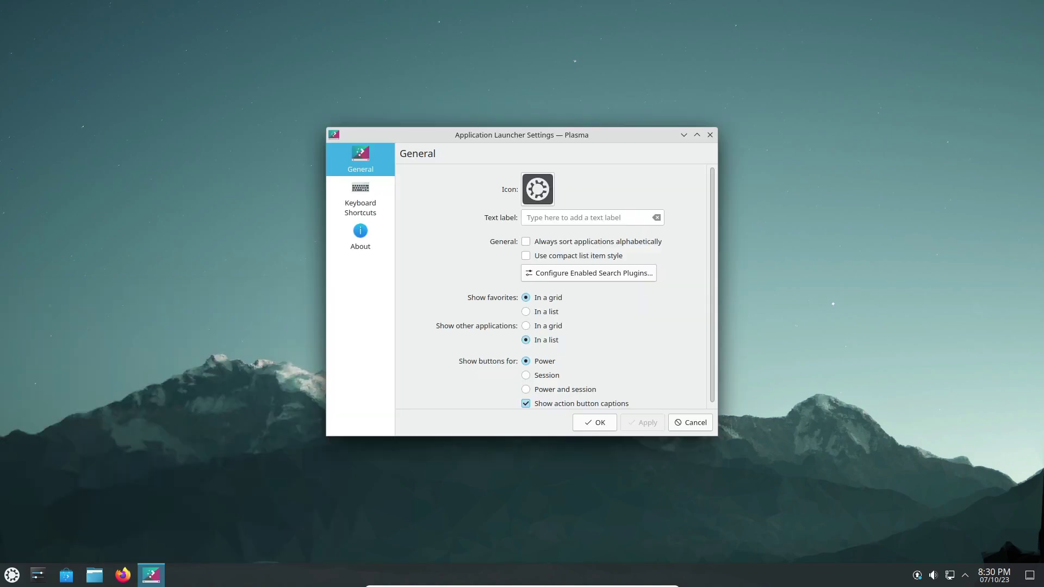
{"action": "left_click", "coordinate": [710, 135]}
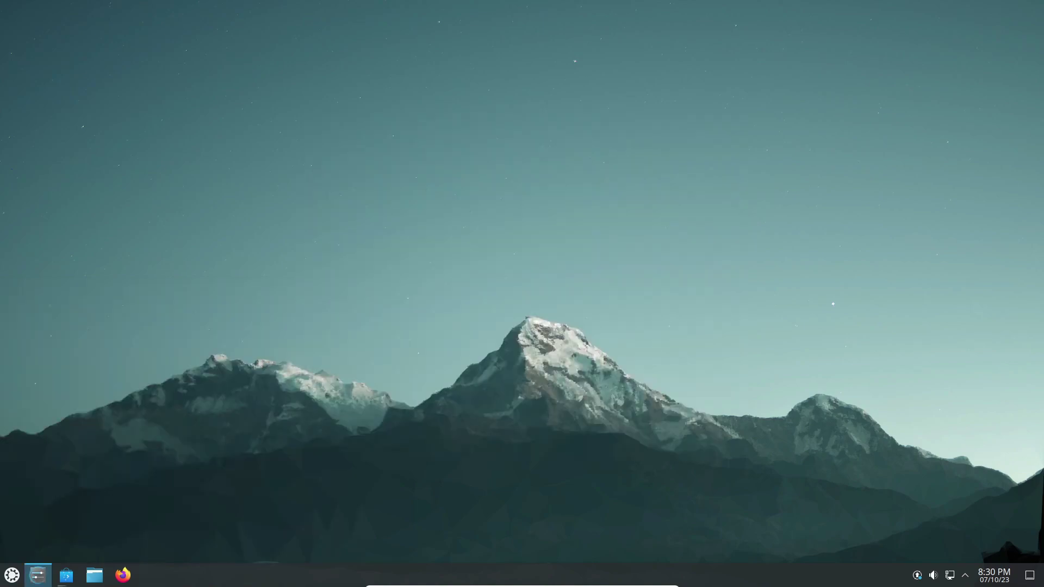
Open System Settings, view the About this System page, and close the window
{"action": "left_click", "coordinate": [37, 575]}
{"action": "scroll", "coordinate": [291, 359], "scroll_direction": "down", "scroll_amount": 8}
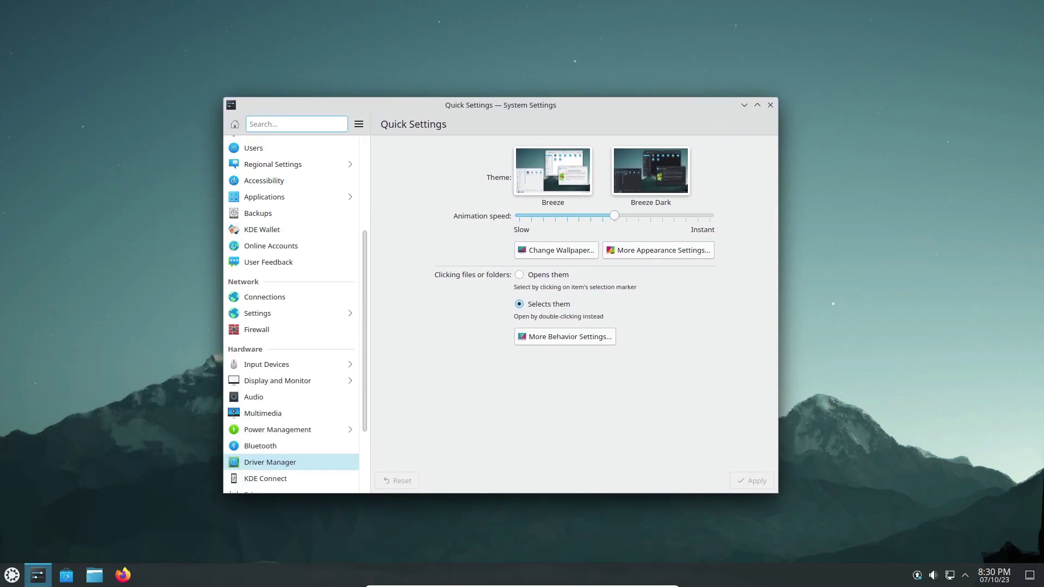
{"action": "left_click", "coordinate": [291, 459]}
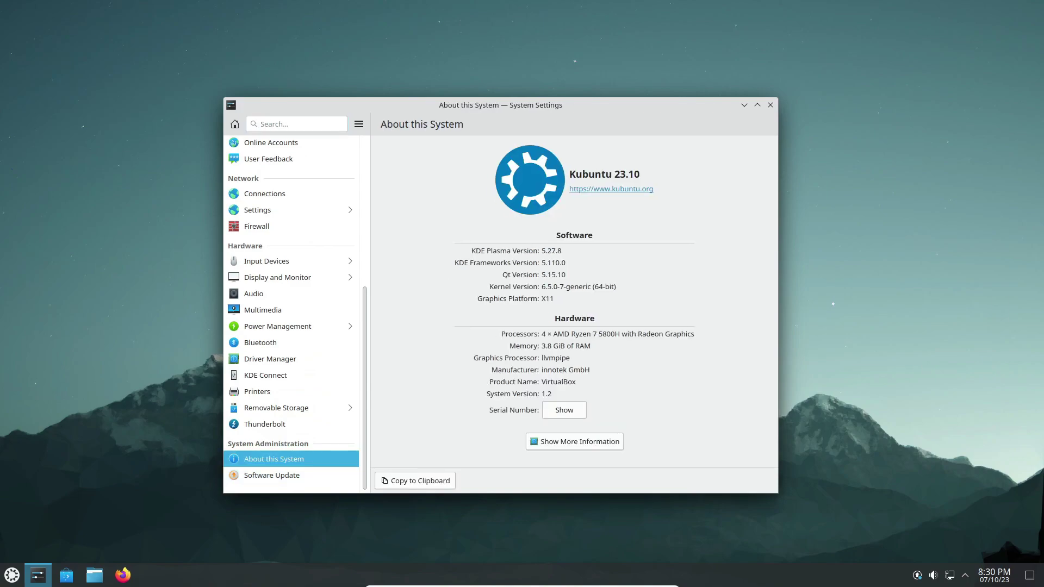
{"action": "left_click", "coordinate": [770, 105]}
Open Konsole from the launcher favorites, run neofetch to show the system information, and close the terminal
{"action": "left_click", "coordinate": [12, 574]}
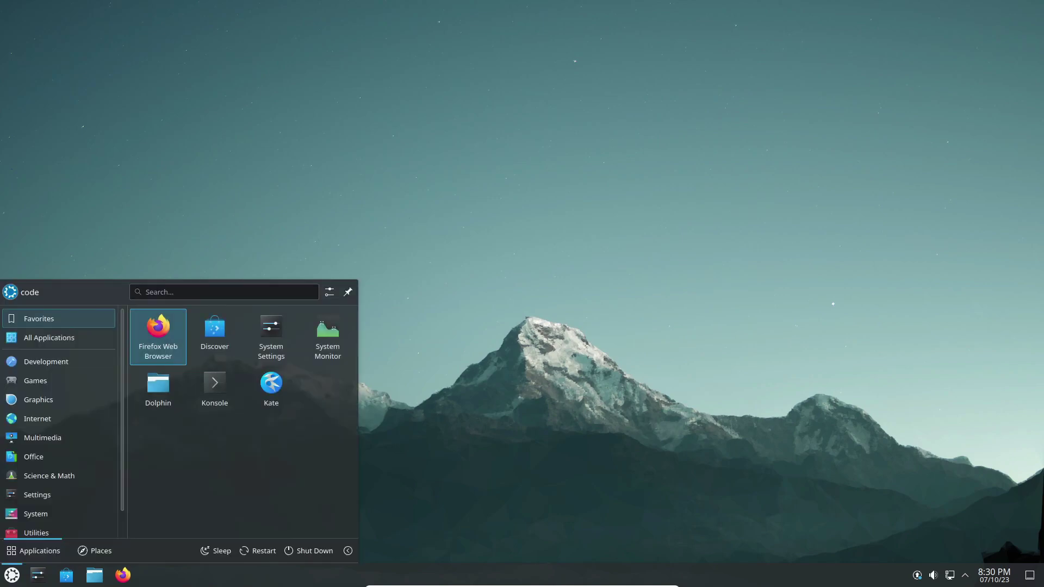
{"action": "left_click", "coordinate": [234, 409]}
{"action": "type", "text": "neofetch"}
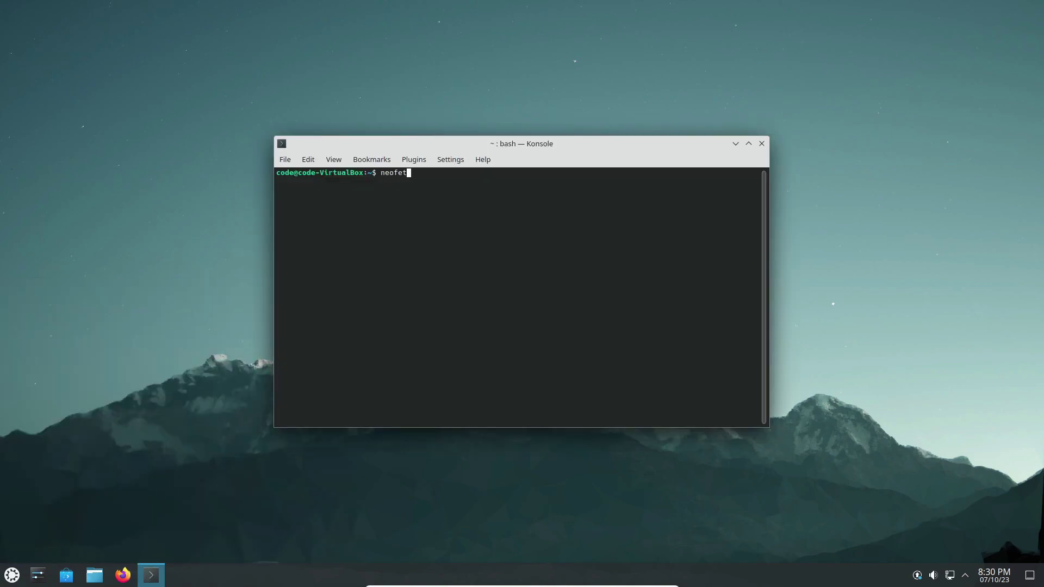
{"action": "key", "text": "Return"}
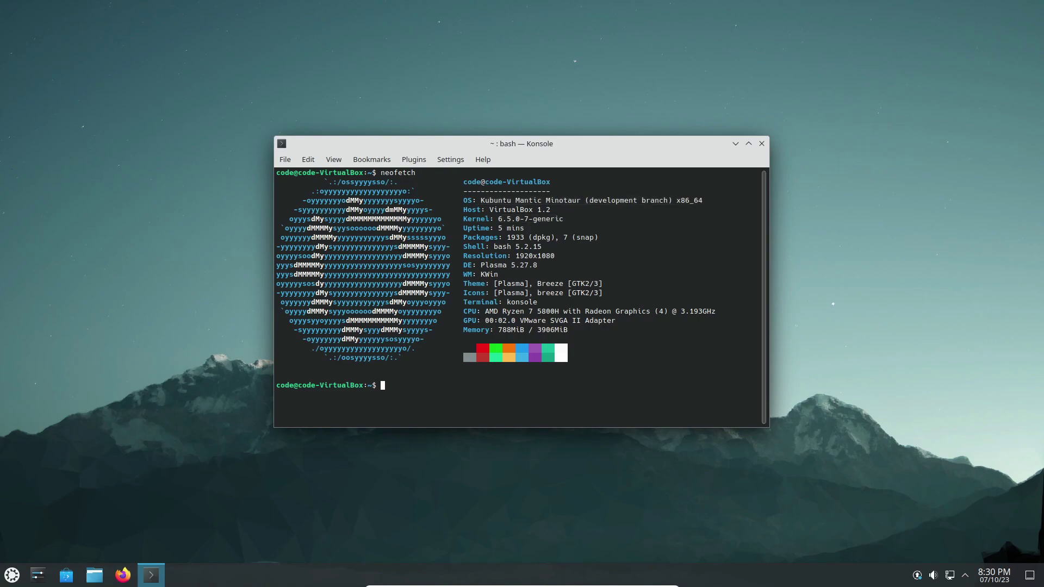
{"action": "left_click", "coordinate": [761, 144]}
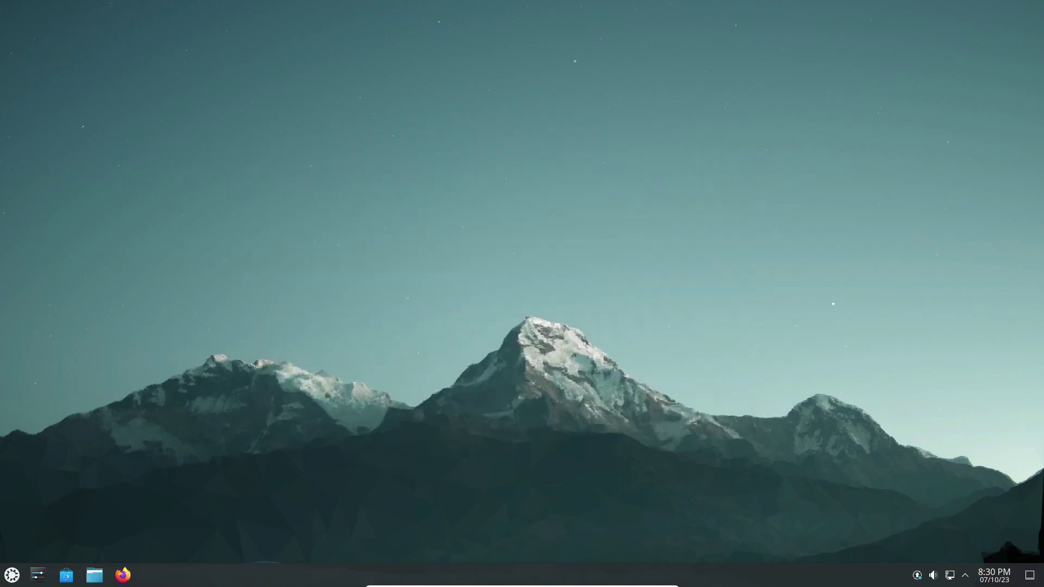
Look through the launcher's full list of all applications and open the Dolphin file manager
{"action": "key", "text": "super"}
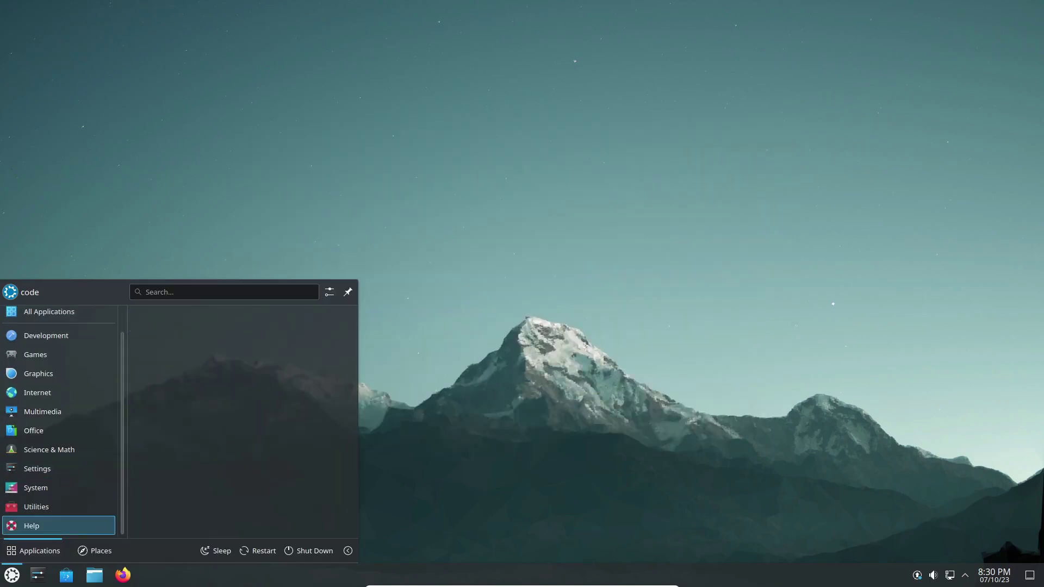
{"action": "scroll", "coordinate": [59, 422], "scroll_direction": "up", "scroll_amount": 1}
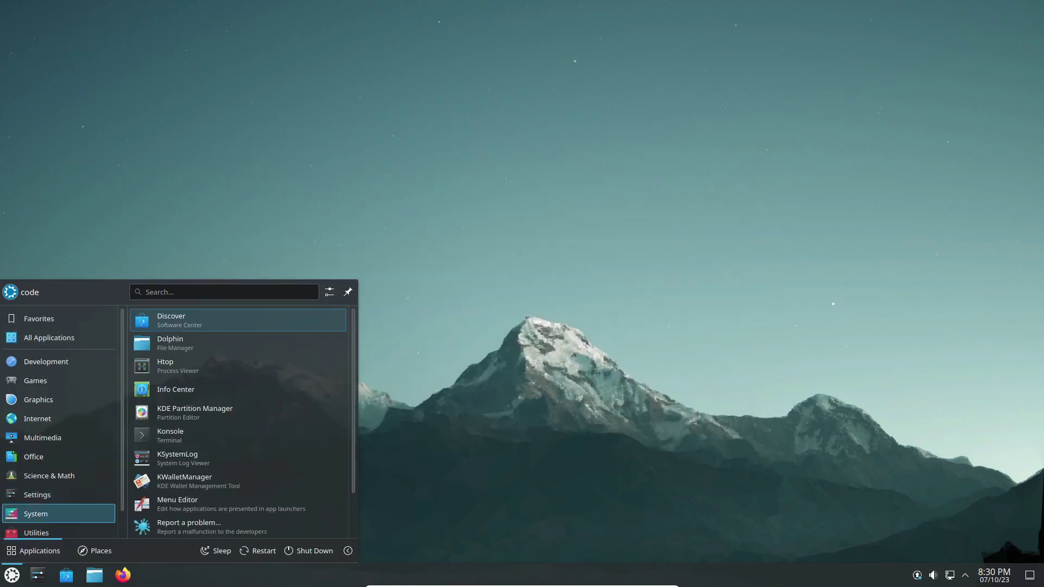
{"action": "mouse_move", "coordinate": [59, 337]}
{"action": "scroll", "coordinate": [238, 370], "scroll_direction": "down", "scroll_amount": 1}
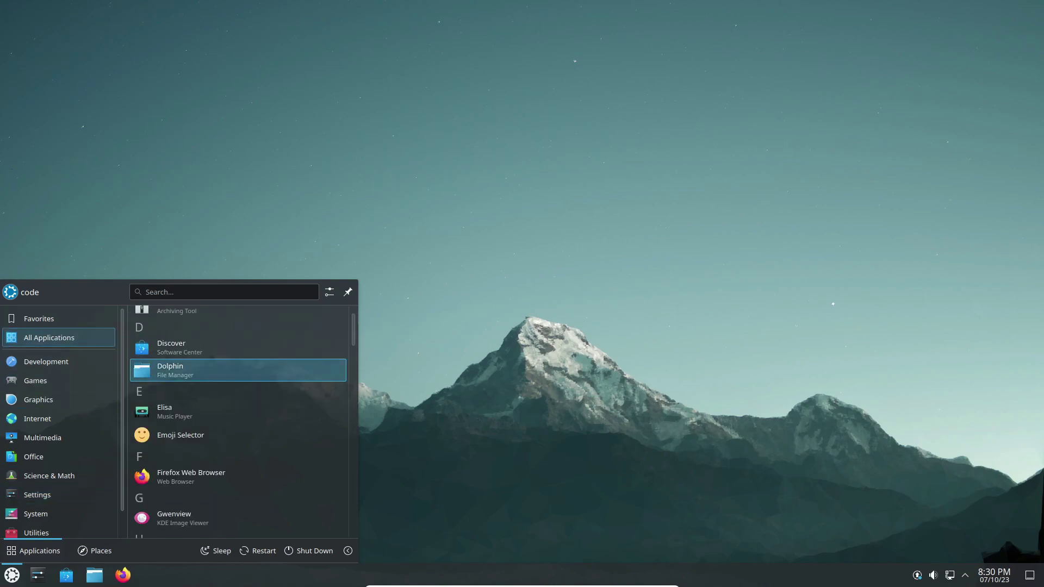
{"action": "scroll", "coordinate": [238, 435], "scroll_direction": "down", "scroll_amount": 20}
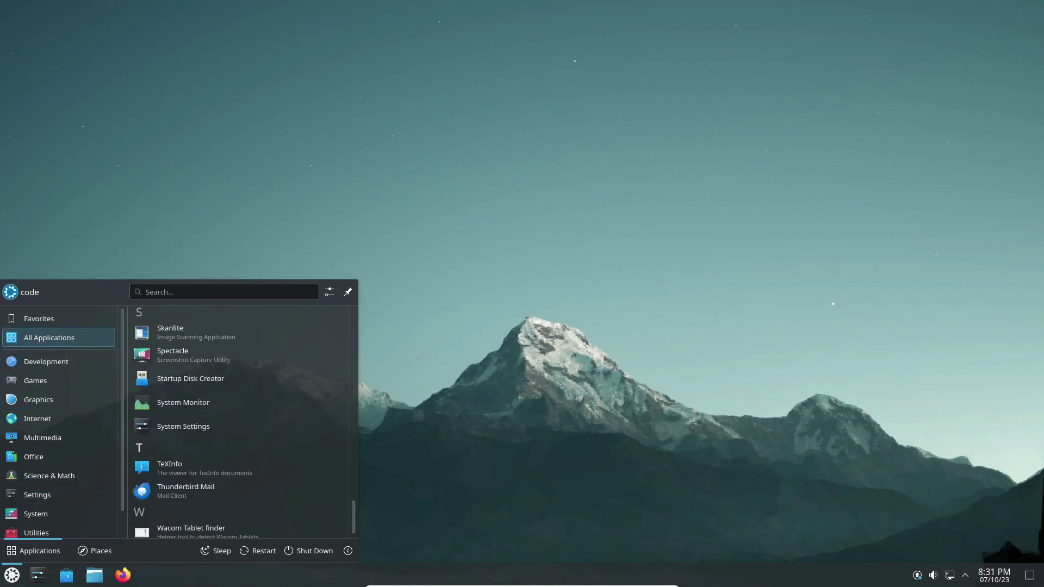
{"action": "scroll", "coordinate": [238, 422], "scroll_direction": "up", "scroll_amount": 20}
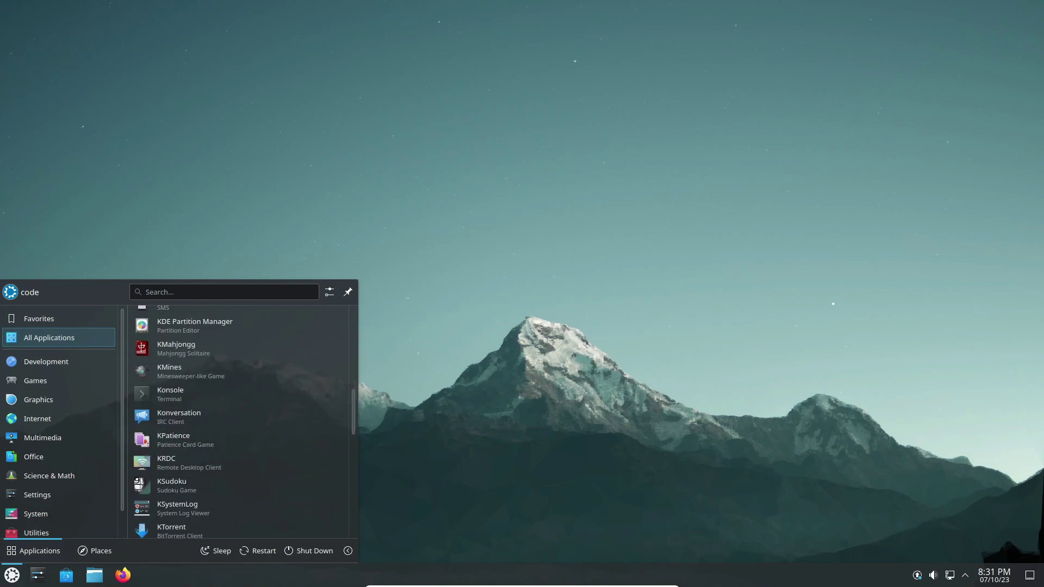
{"action": "left_click", "coordinate": [170, 403]}
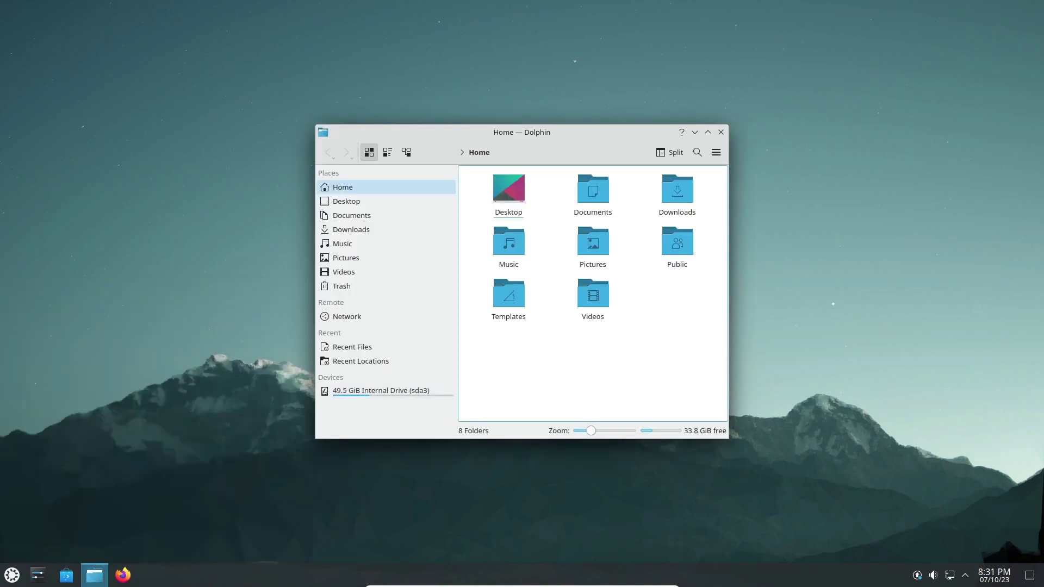
View the About KDE and About Dolphin information in Dolphin, then close the file manager
{"action": "left_click", "coordinate": [715, 152]}
{"action": "mouse_move", "coordinate": [729, 361]}
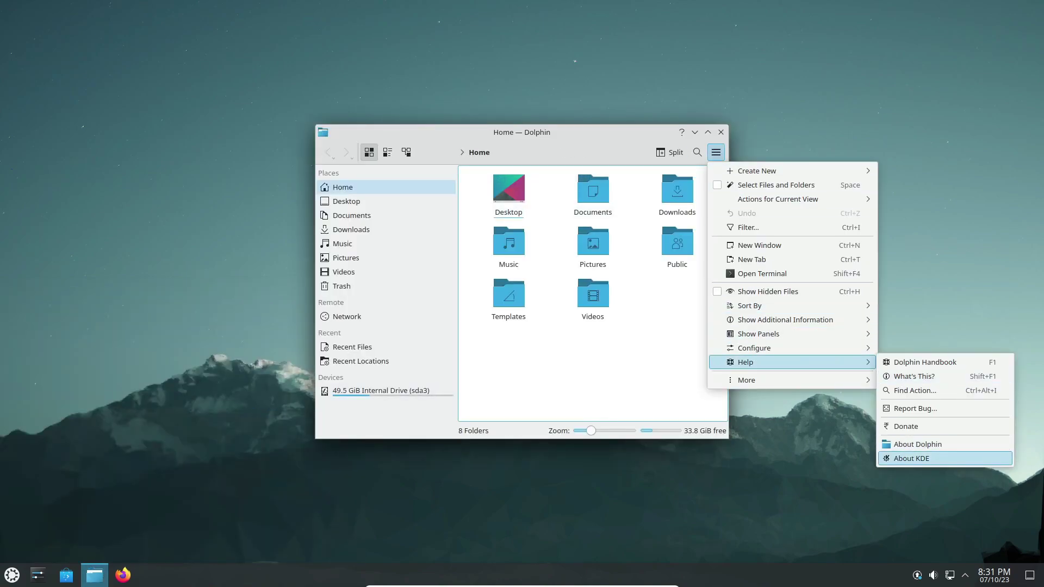
{"action": "left_click", "coordinate": [962, 459]}
{"action": "left_click", "coordinate": [692, 373]}
{"action": "left_click", "coordinate": [716, 153]}
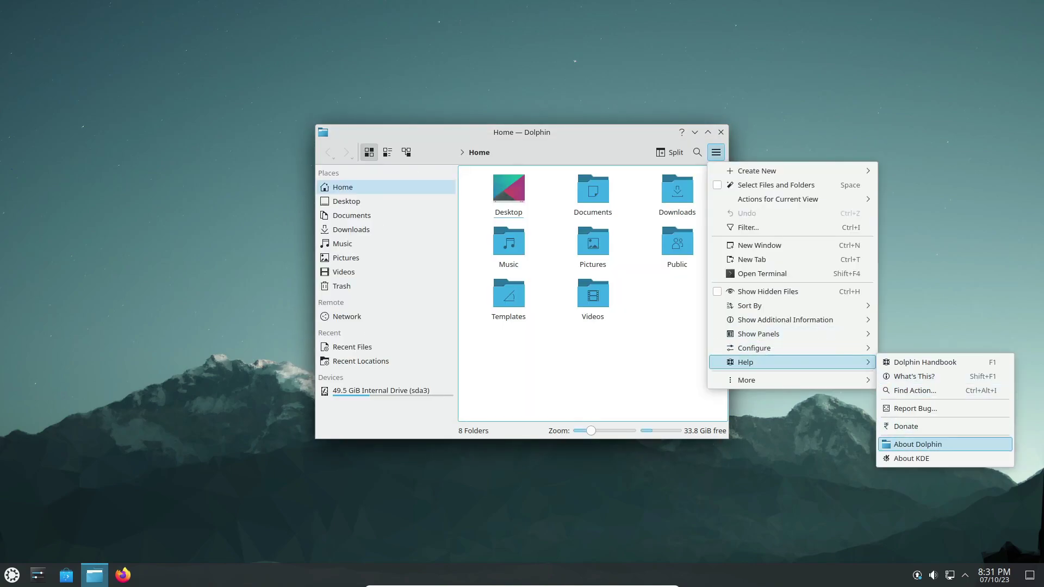
{"action": "left_click", "coordinate": [962, 444]}
{"action": "left_click", "coordinate": [576, 333]}
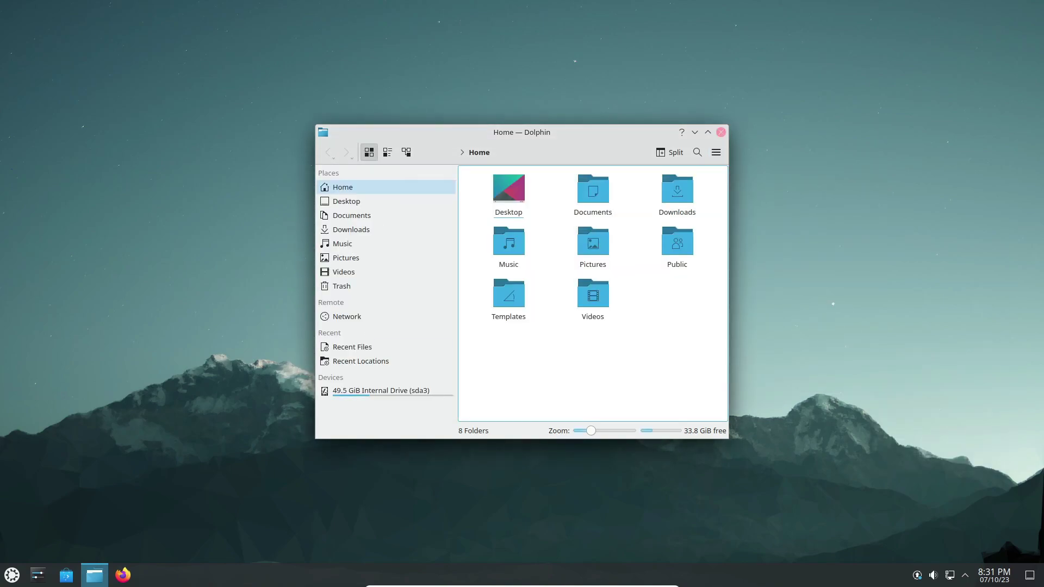
{"action": "left_click", "coordinate": [720, 132]}
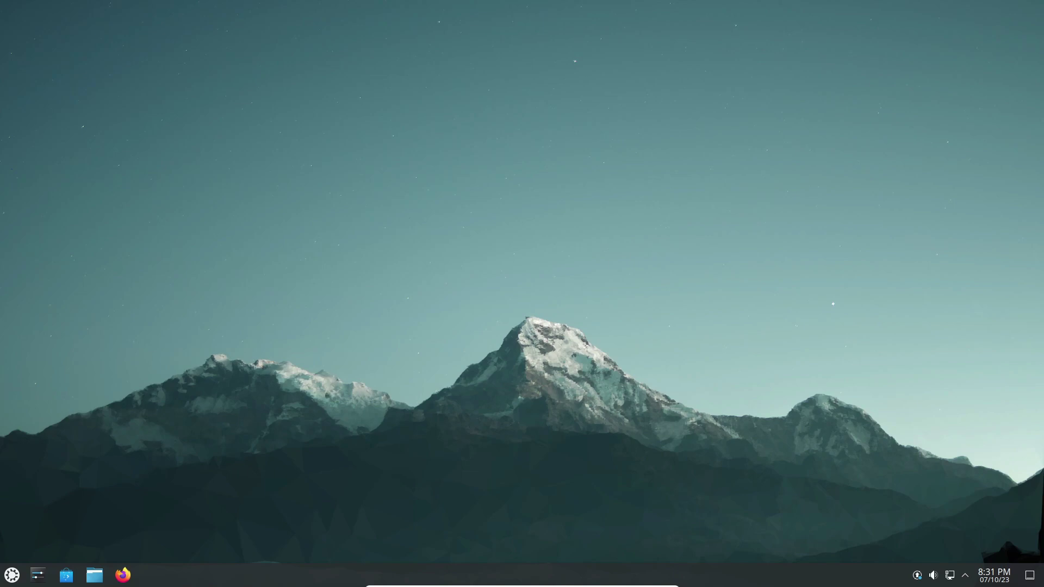
Run neofetch again in a new Konsole window and exit the terminal
{"action": "left_click", "coordinate": [12, 575]}
{"action": "left_click", "coordinate": [214, 391]}
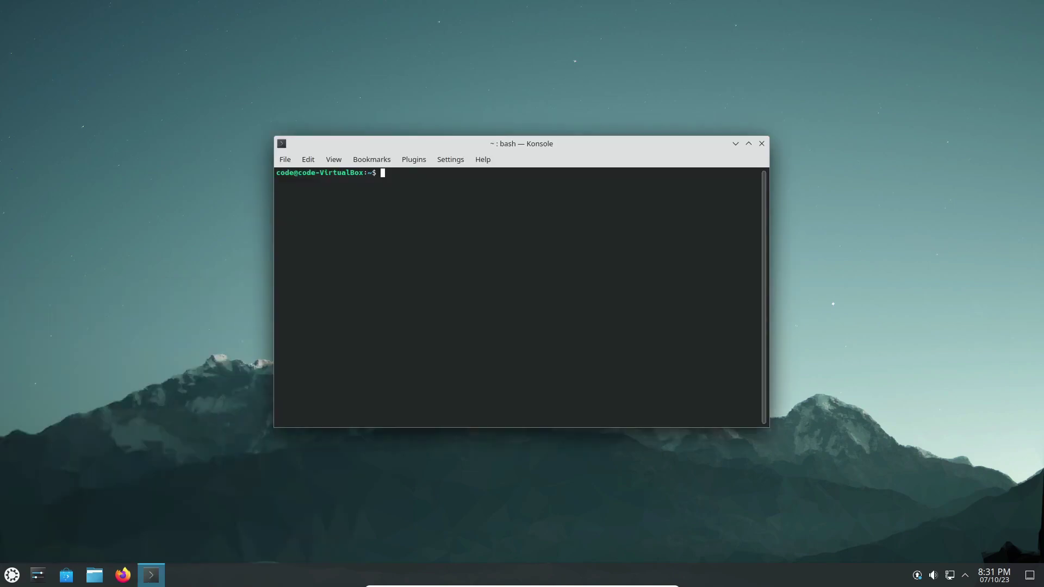
{"action": "type", "text": "neofetch"}
{"action": "key", "text": "Return"}
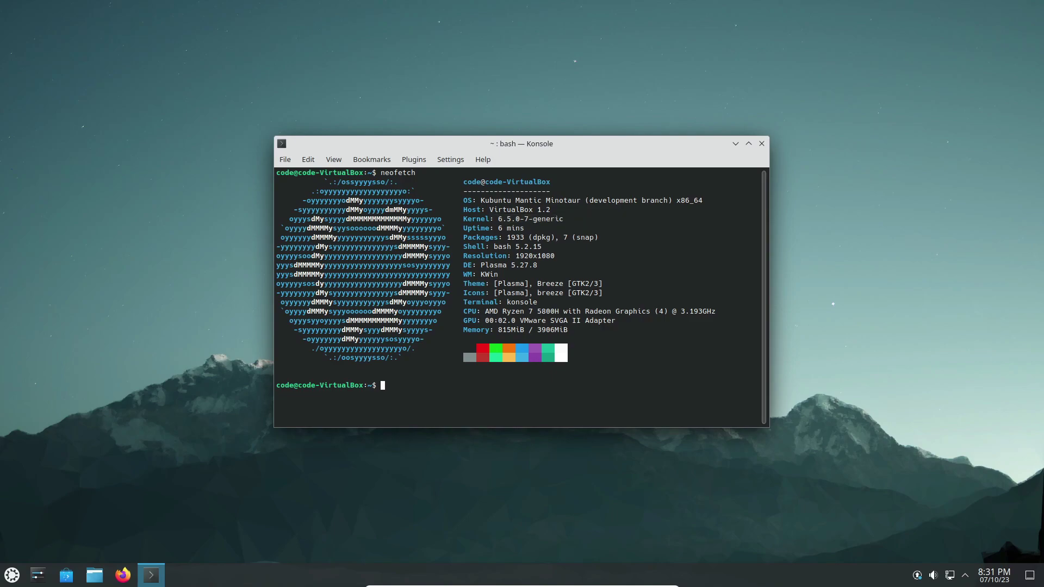
{"action": "key", "text": "ctrl+d"}
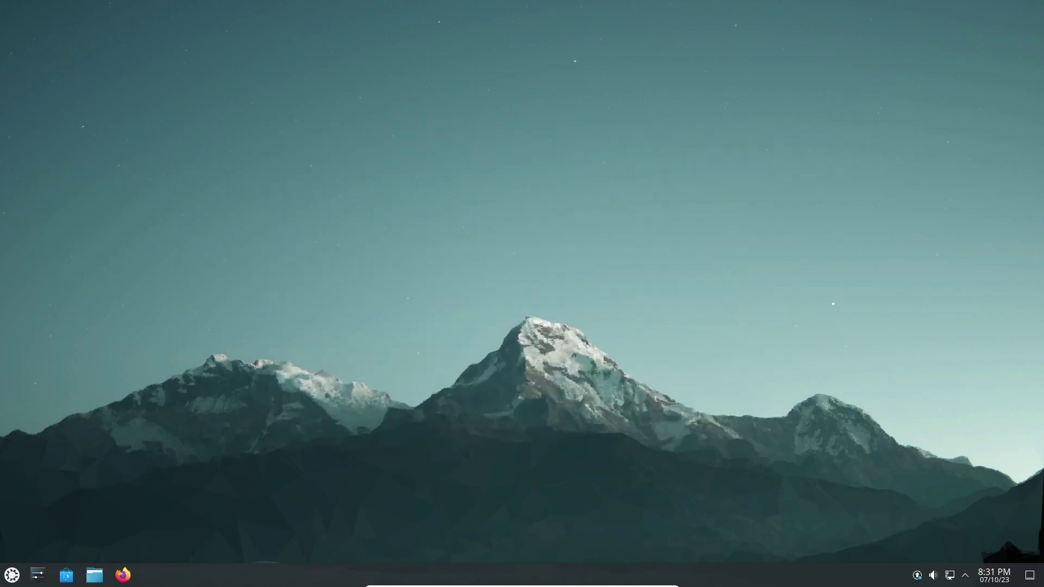
Examine the applications listed under the launcher's categories, from All Applications and Internet through Science & Math and Settings
{"action": "left_click", "coordinate": [12, 574]}
{"action": "scroll", "coordinate": [237, 380], "scroll_direction": "down", "scroll_amount": 6}
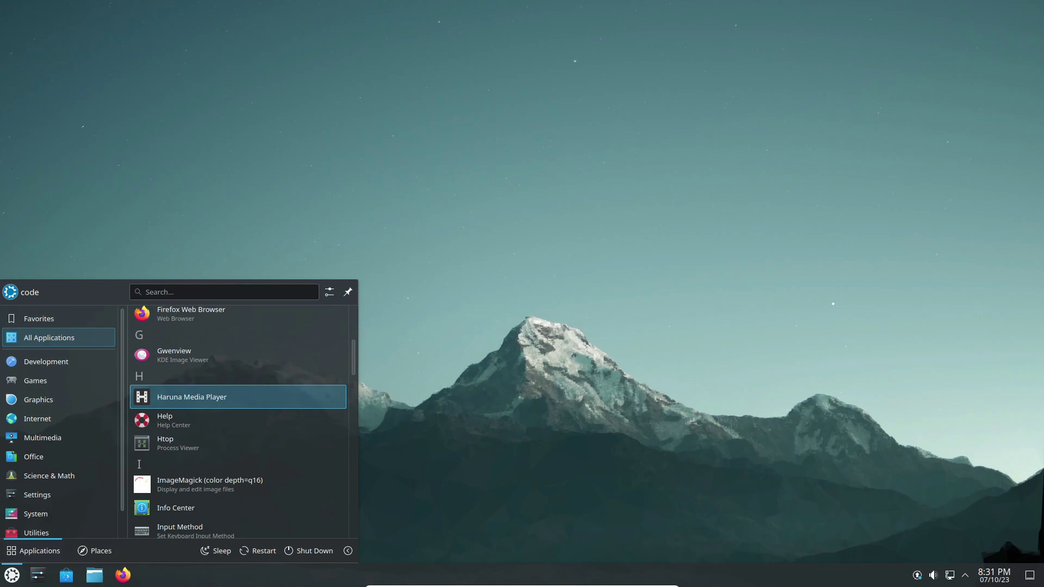
{"action": "mouse_move", "coordinate": [59, 419]}
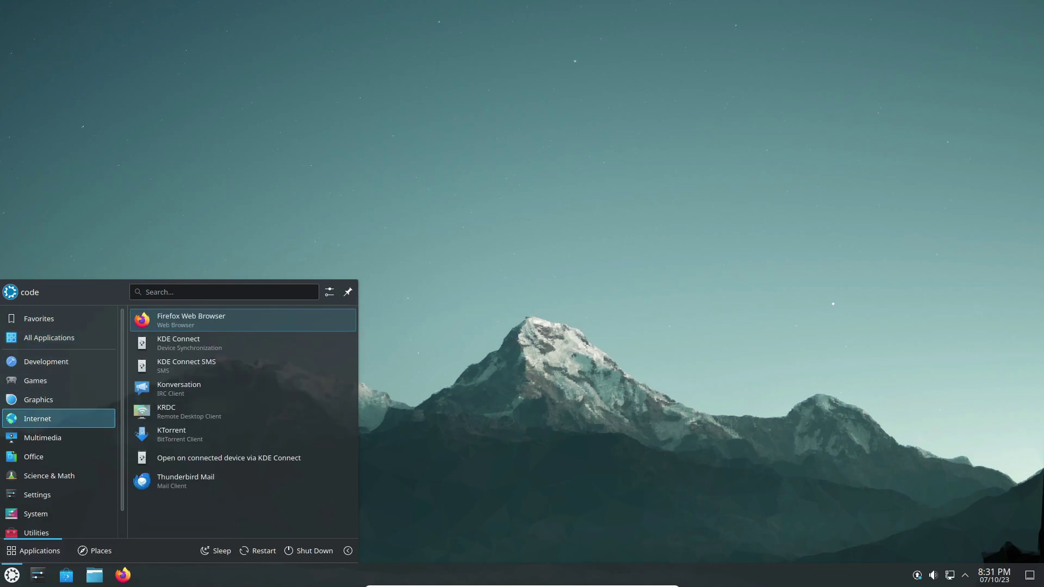
{"action": "key", "text": "Down"}
{"action": "key", "text": "Down"}
{"action": "key", "text": "Left"}
{"action": "key", "text": "Down"}
{"action": "key", "text": "Down"}
{"action": "key", "text": "Down"}
{"action": "key", "text": "Down"}
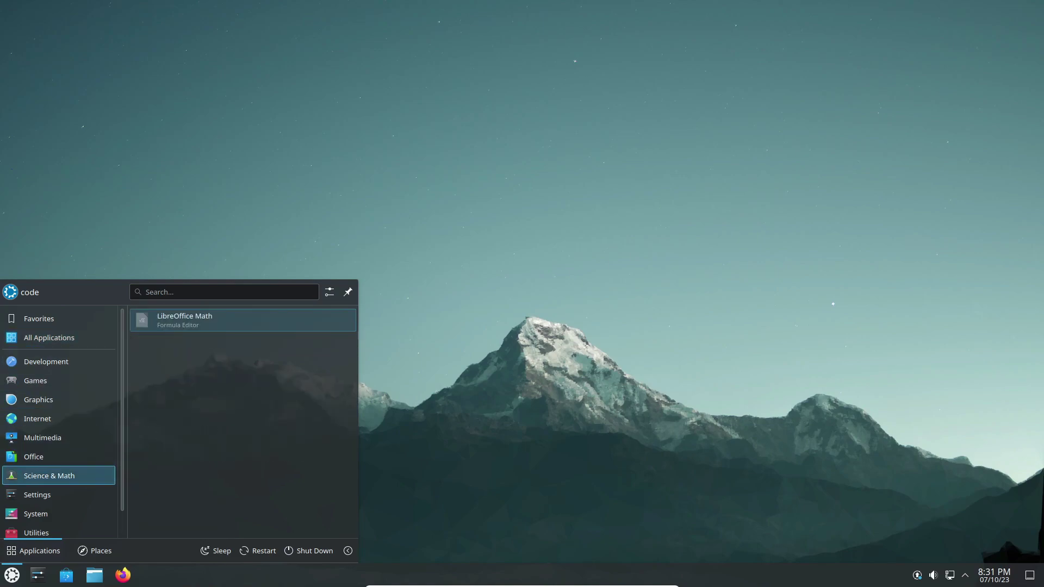
{"action": "key", "text": "Up"}
{"action": "key", "text": "Down"}
{"action": "key", "text": "Down"}
{"action": "key", "text": "Up"}
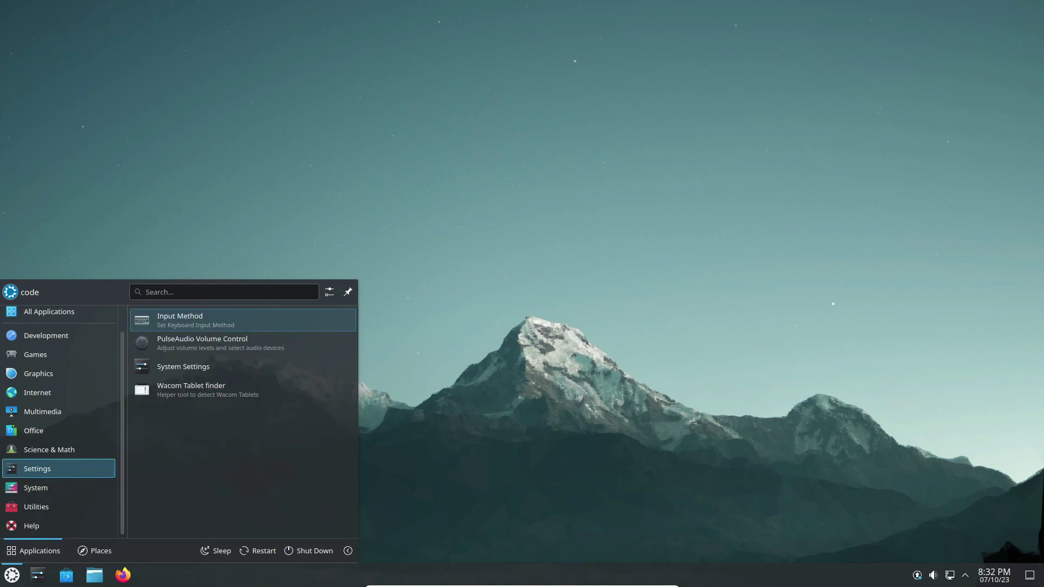
{"action": "key", "text": "Down"}
{"action": "key", "text": "Down"}
{"action": "key", "text": "Down"}
Open Info Center from the System category, view its About this System, System Monitor and Devices entries, and close it
{"action": "mouse_move", "coordinate": [59, 488]}
{"action": "left_click", "coordinate": [191, 389]}
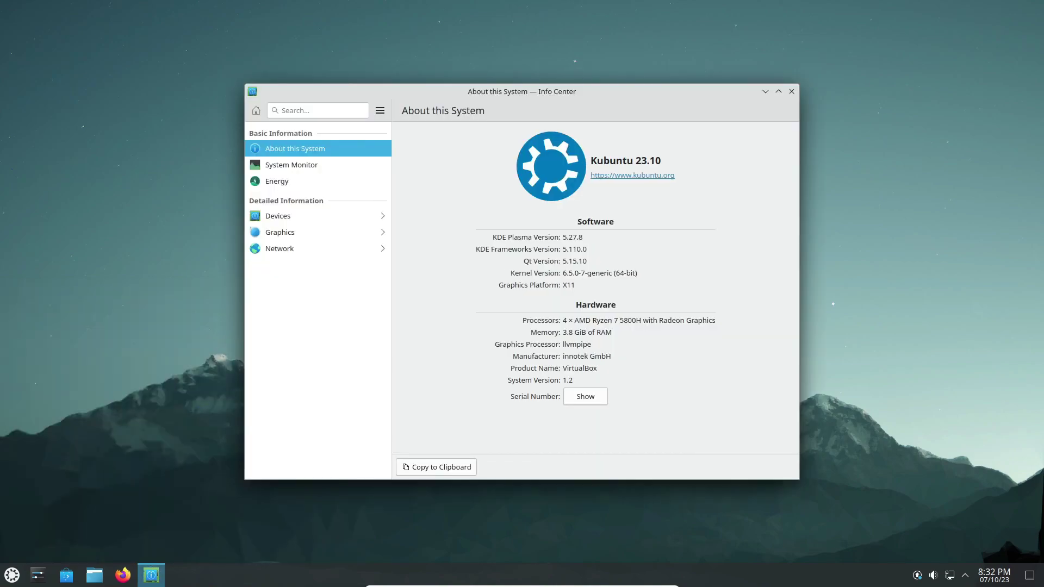
{"action": "left_click", "coordinate": [318, 165]}
{"action": "left_click", "coordinate": [788, 91]}
{"action": "left_click", "coordinate": [317, 149]}
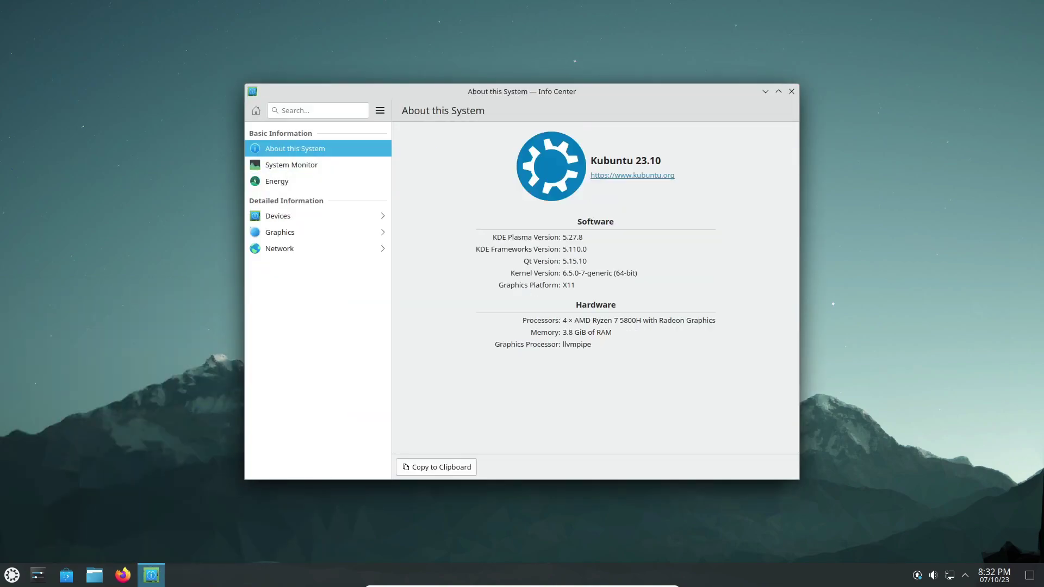
{"action": "left_click", "coordinate": [317, 215]}
{"action": "left_click", "coordinate": [255, 111]}
{"action": "left_click", "coordinate": [318, 148]}
{"action": "left_click", "coordinate": [791, 91]}
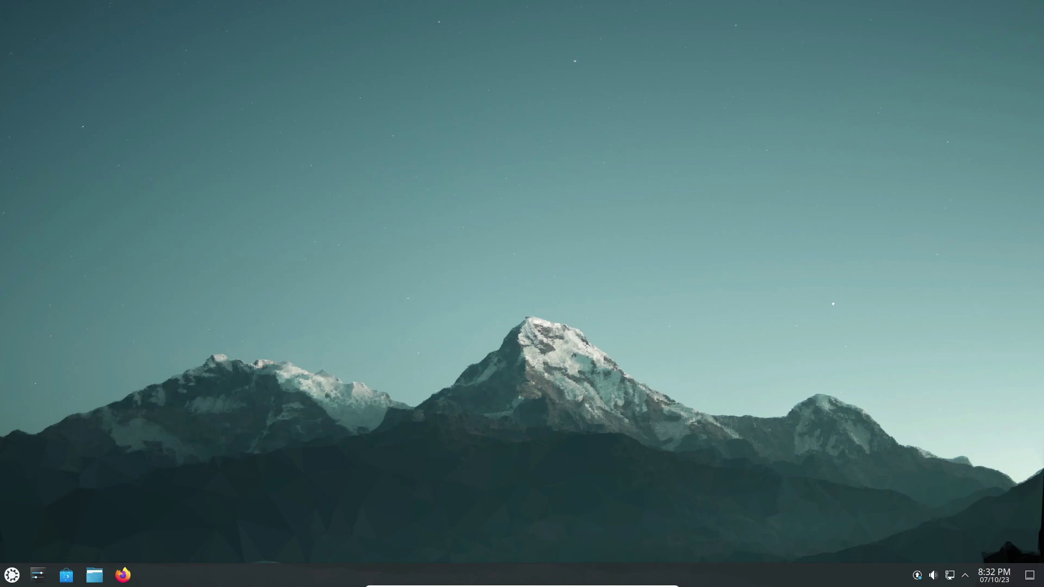
Launch the Kate text editor from the Development category and quit it
{"action": "left_click", "coordinate": [12, 575]}
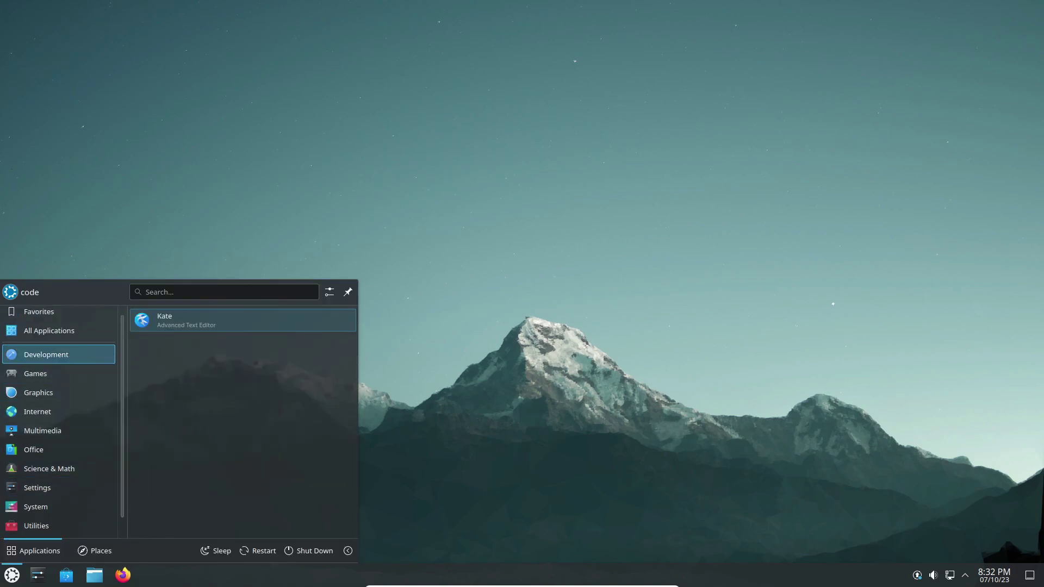
{"action": "key", "text": "Return"}
{"action": "key", "text": "ctrl+q"}
Look through the launcher's System applications and open Thunderbird Mail
{"action": "key", "text": "super"}
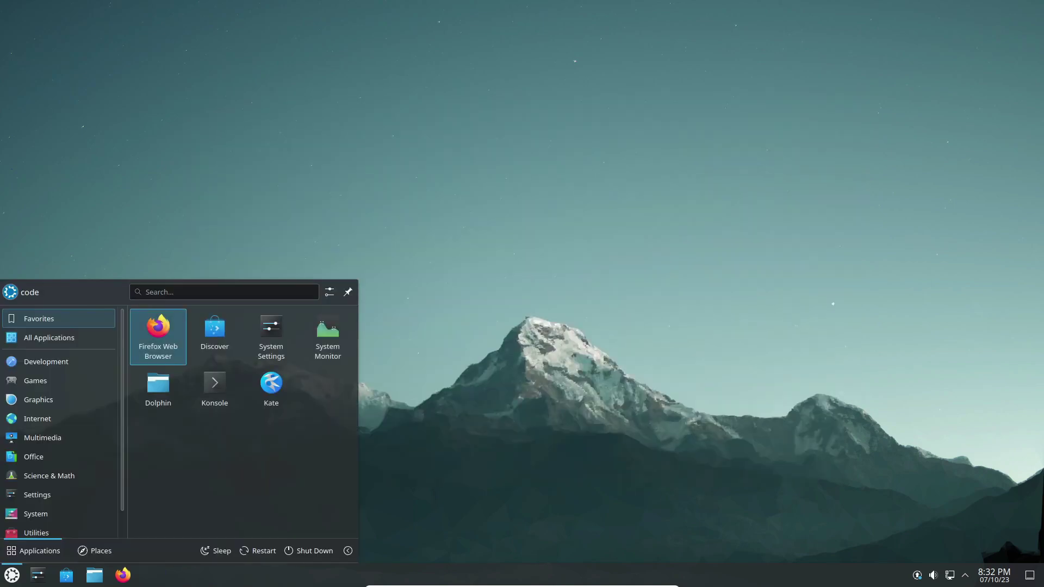
{"action": "scroll", "coordinate": [58, 468], "scroll_direction": "down", "scroll_amount": 1}
{"action": "mouse_move", "coordinate": [59, 487]}
{"action": "scroll", "coordinate": [237, 412], "scroll_direction": "down", "scroll_amount": 2}
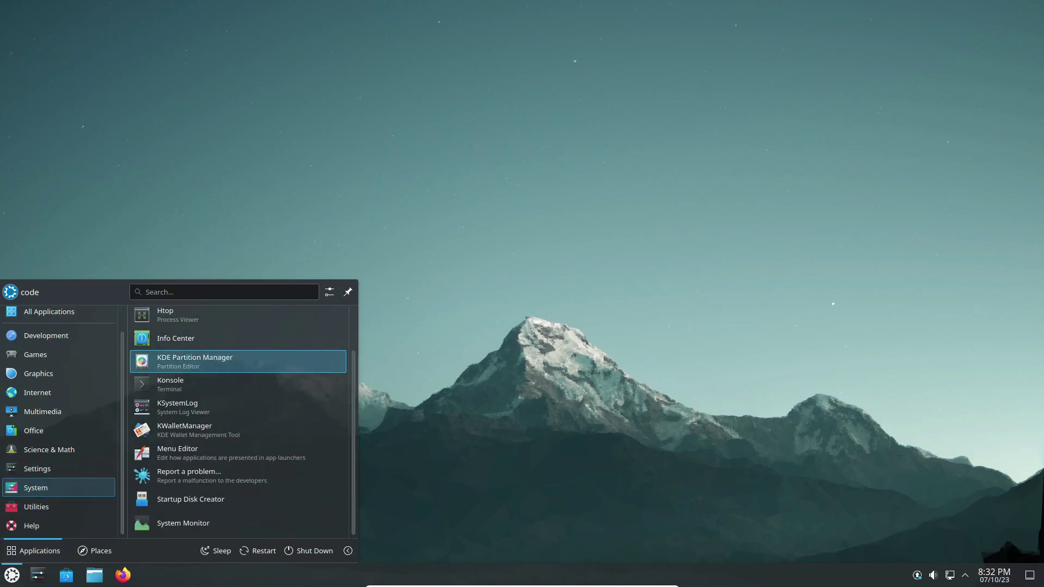
{"action": "key", "text": "Down"}
{"action": "key", "text": "Down"}
{"action": "key", "text": "Down"}
{"action": "key", "text": "Down"}
{"action": "key", "text": "Down"}
{"action": "key", "text": "Down"}
{"action": "key", "text": "Down"}
{"action": "key", "text": "Up"}
{"action": "key", "text": "Return"}
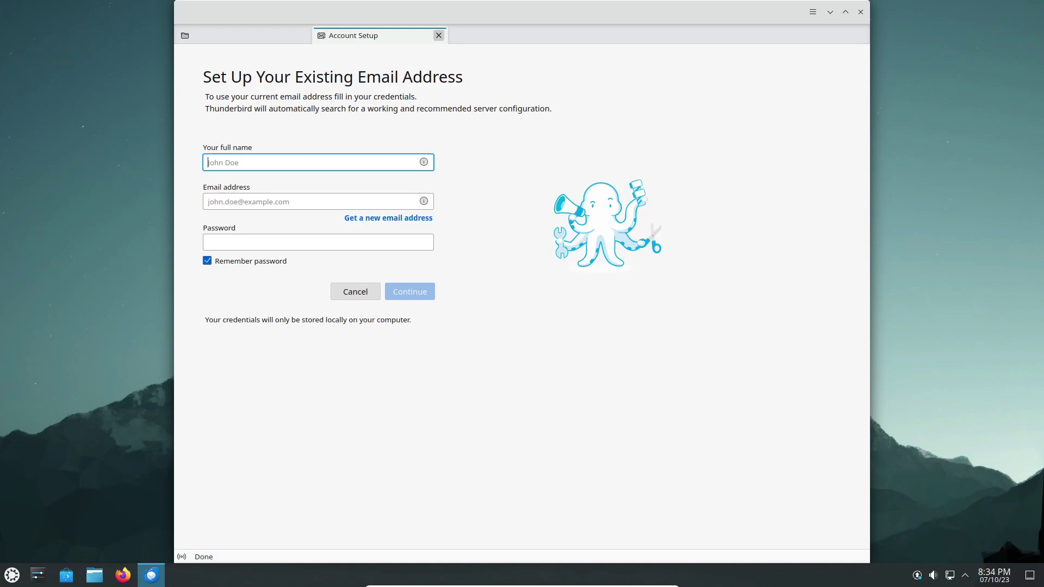
Close Thunderbird's Account Setup tab, view the About Mozilla Thunderbird information, and close the mail client
{"action": "left_click", "coordinate": [438, 35]}
{"action": "left_click", "coordinate": [858, 35]}
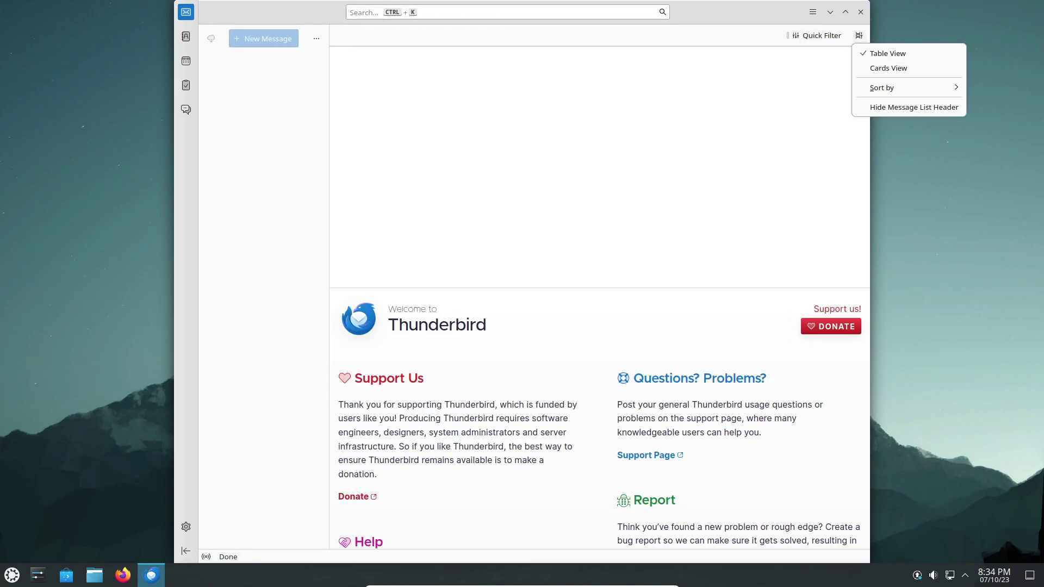
{"action": "left_click", "coordinate": [812, 12]}
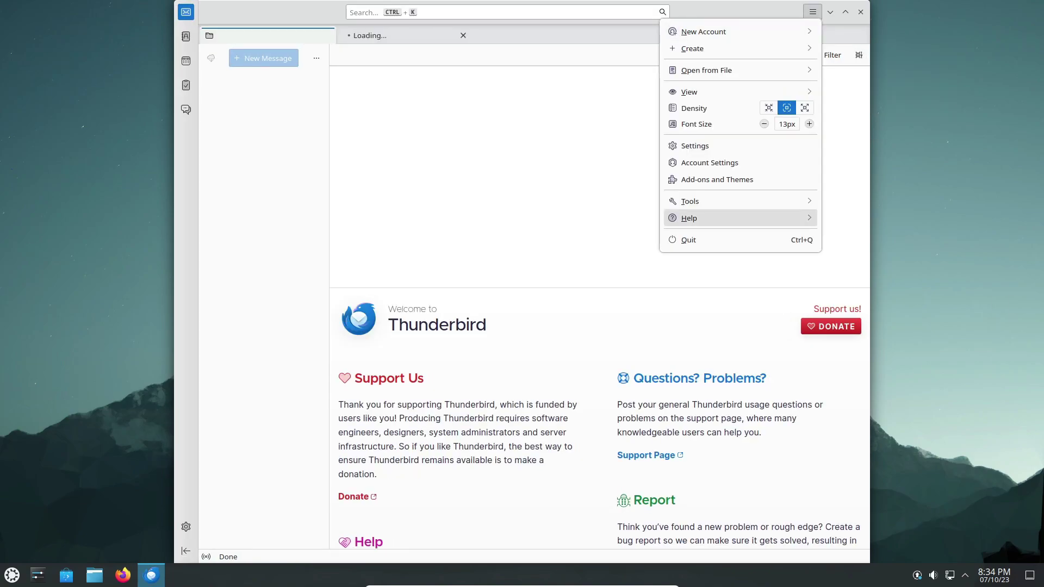
{"action": "left_click", "coordinate": [740, 217]}
{"action": "left_click", "coordinate": [712, 203]}
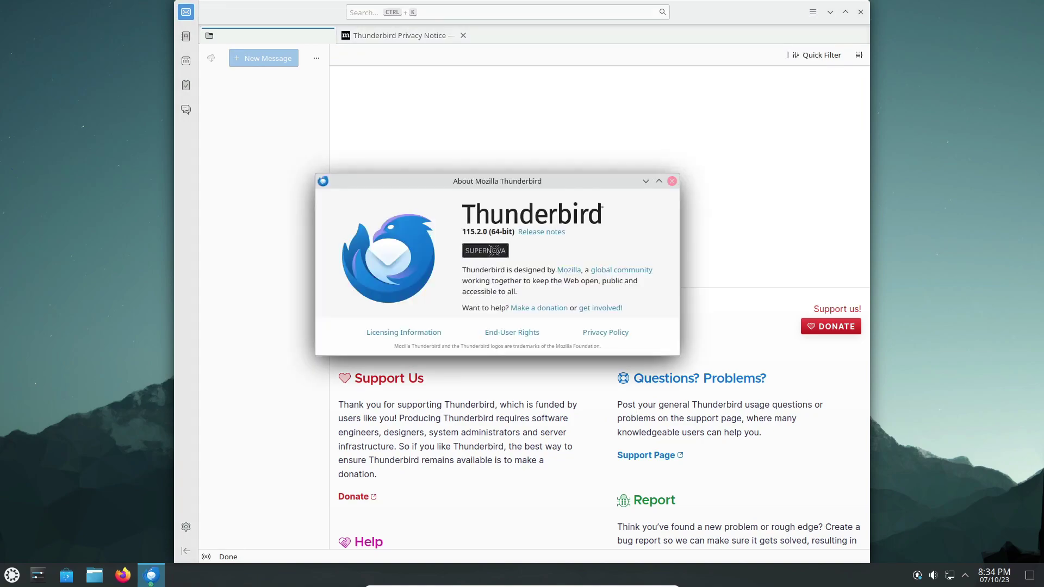
{"action": "left_click", "coordinate": [672, 181]}
{"action": "left_click", "coordinate": [860, 12]}
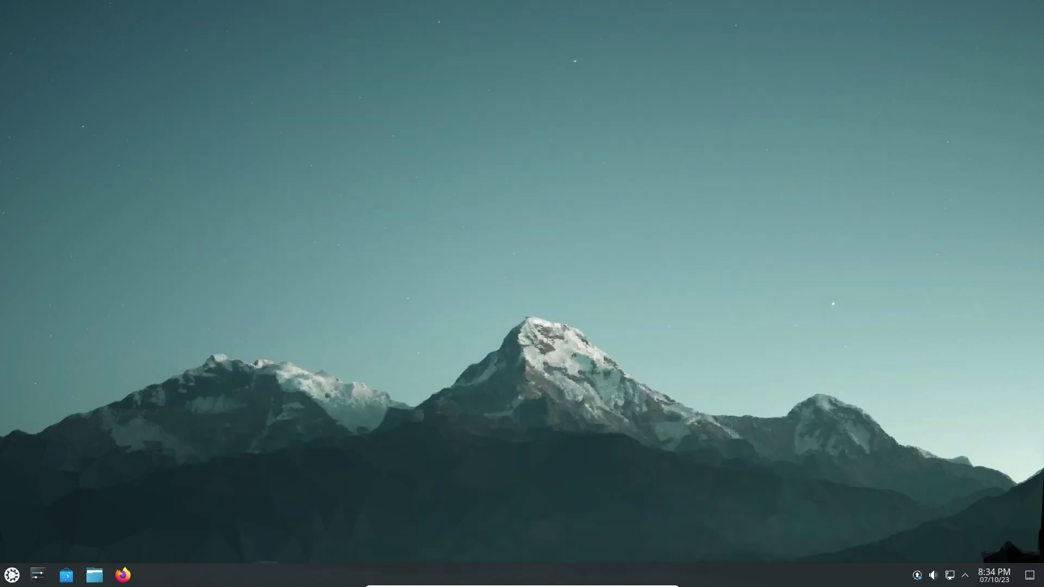
Open Firefox, dismiss the Welcome to Firefox tab, view the About Mozilla Firefox information, and close the browser
{"action": "left_click", "coordinate": [123, 575]}
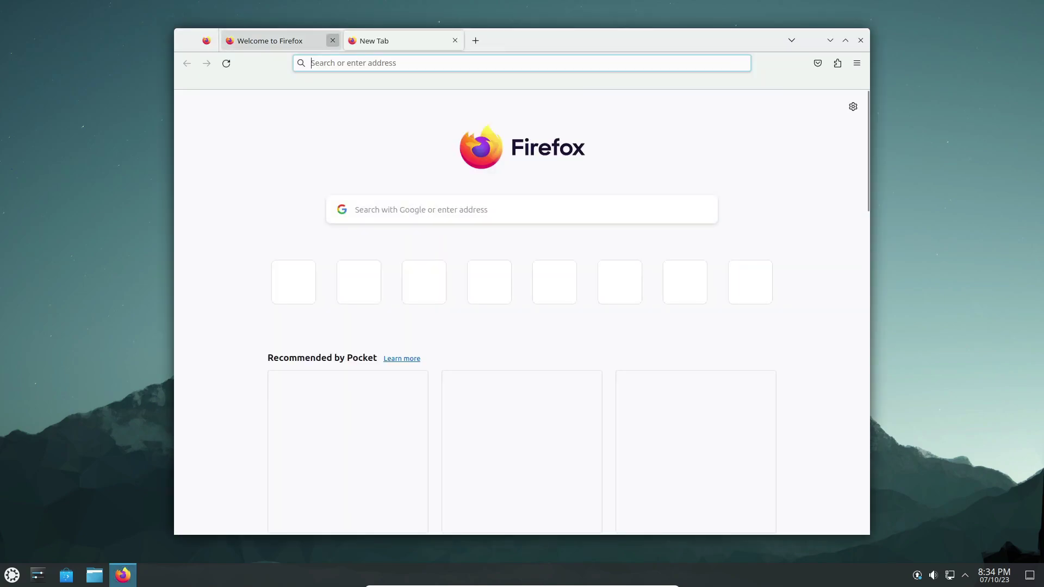
{"action": "left_click", "coordinate": [332, 40]}
{"action": "left_click", "coordinate": [857, 63]}
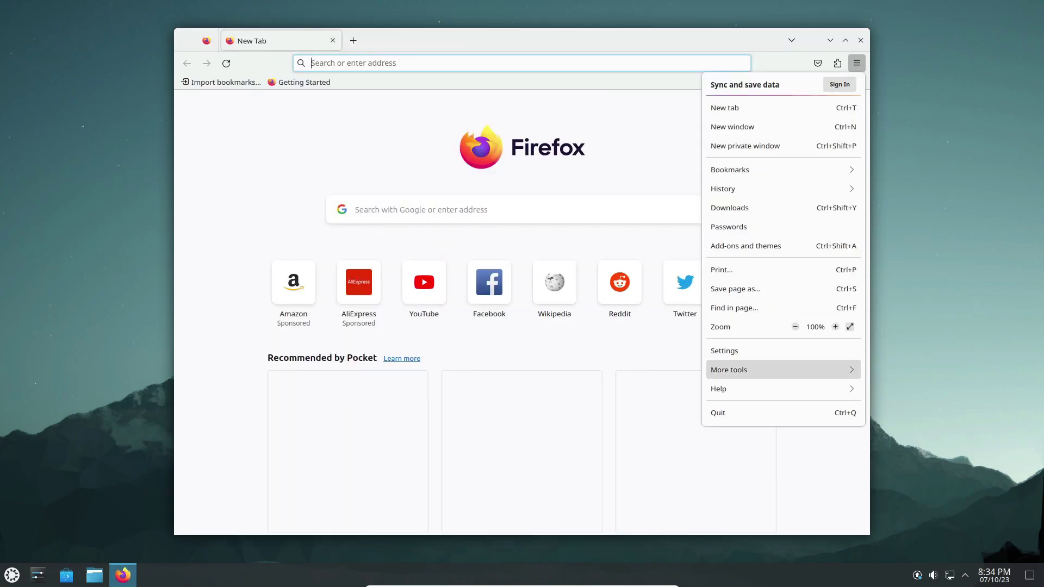
{"action": "left_click", "coordinate": [783, 388]}
{"action": "left_click", "coordinate": [783, 223]}
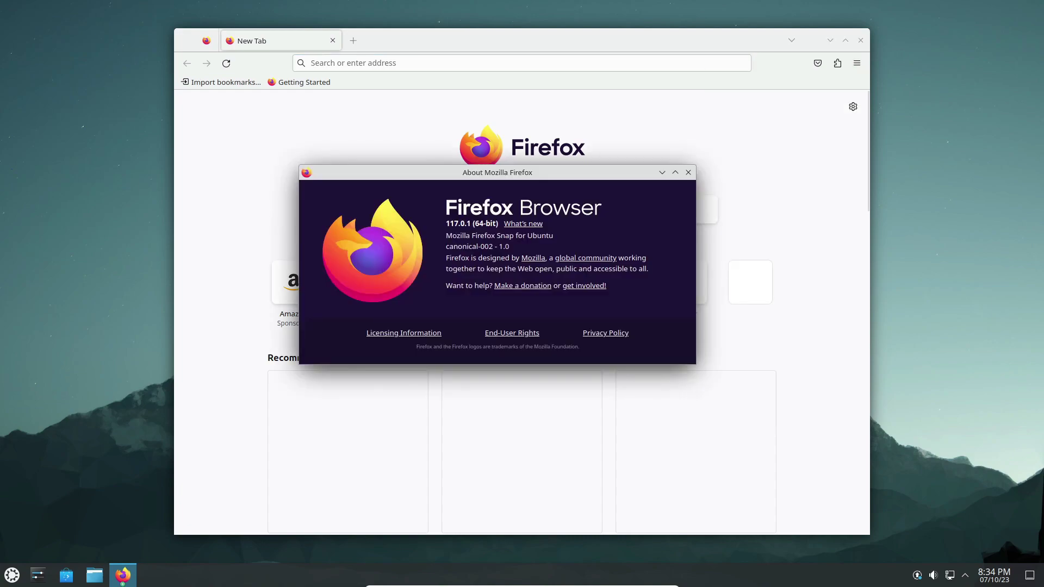
{"action": "left_click", "coordinate": [688, 173]}
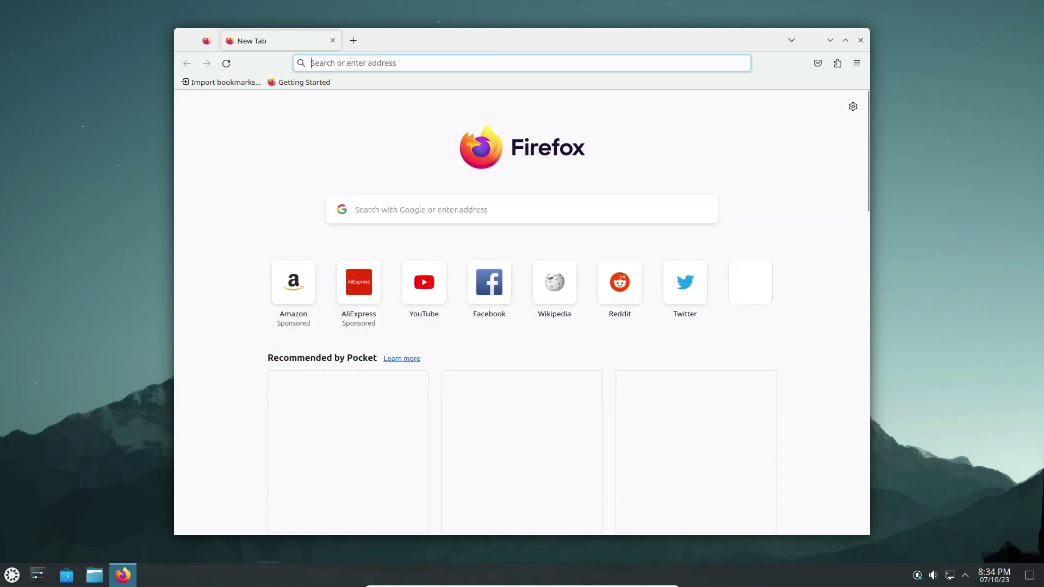
{"action": "left_click", "coordinate": [861, 40]}
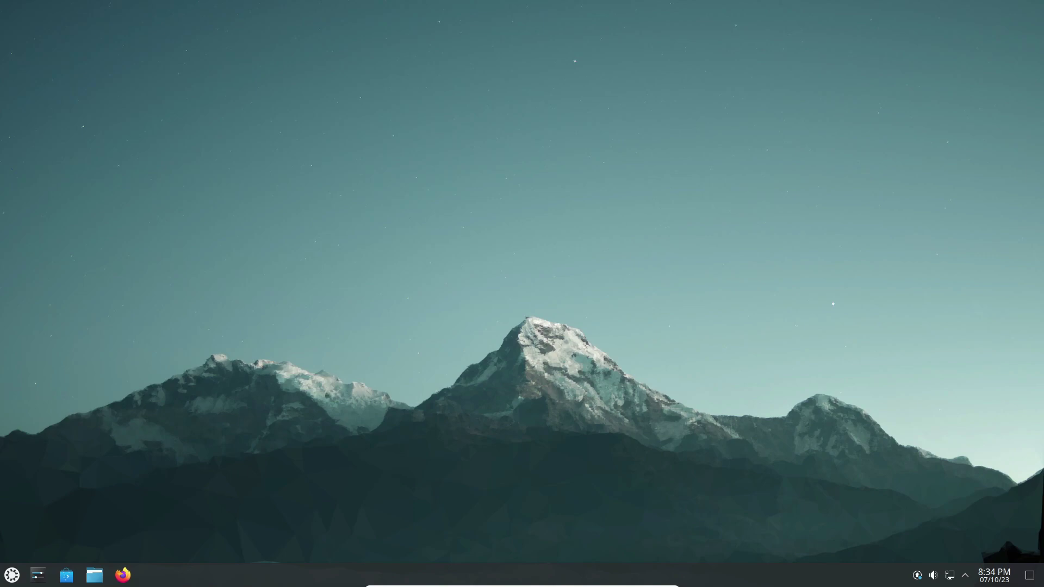
Check in Konsole whether python, php and gcc are available by running each command, and exit the terminal
{"action": "key", "text": "super"}
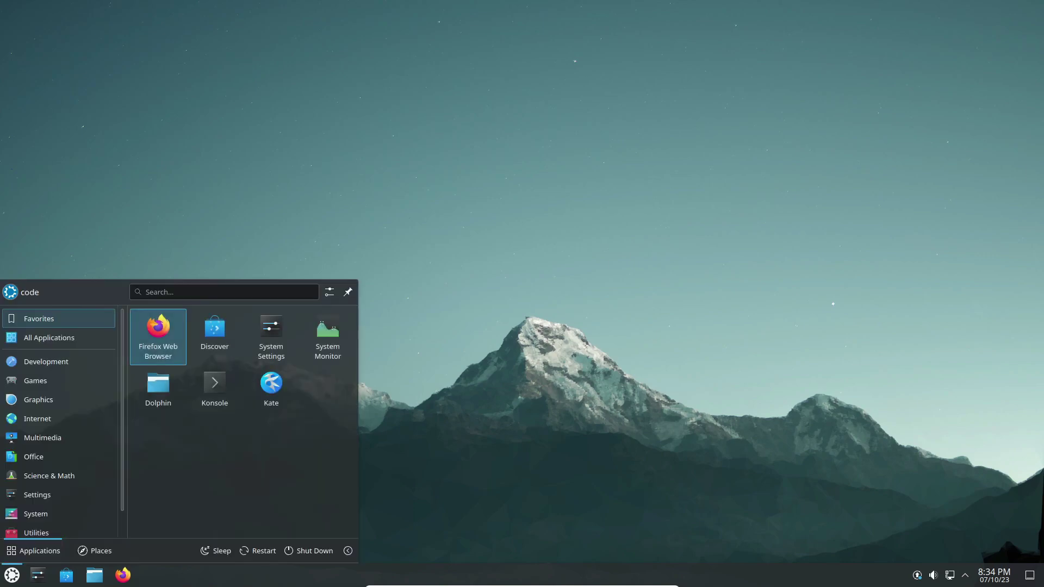
{"action": "left_click", "coordinate": [214, 390]}
{"action": "type", "text": "python"}
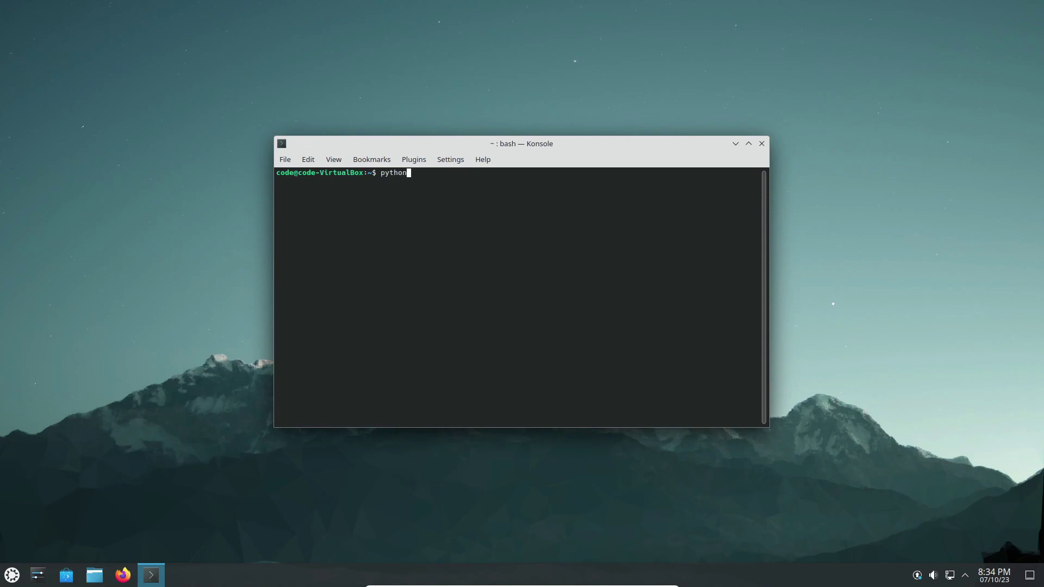
{"action": "key", "text": "Return"}
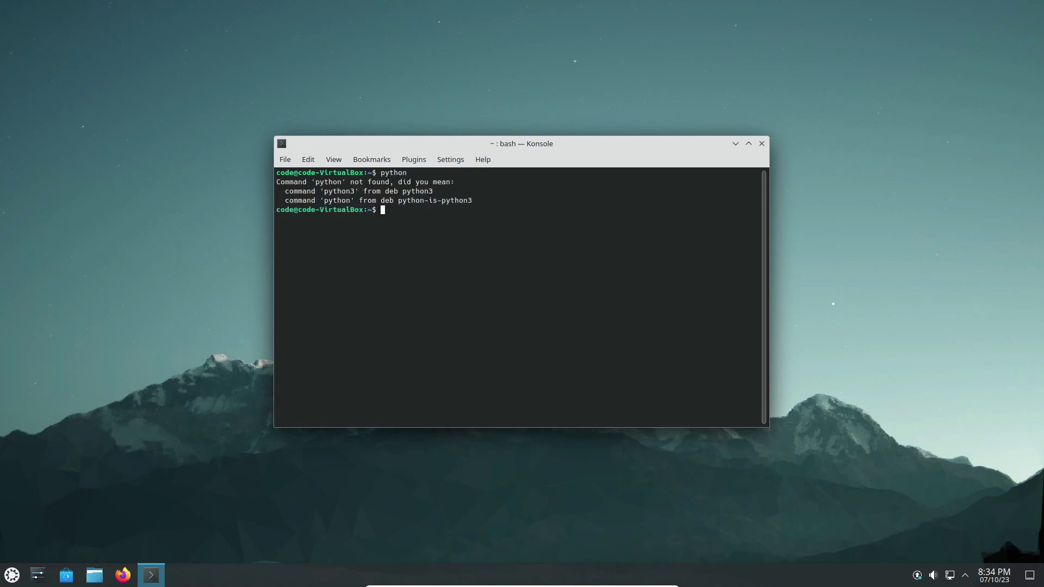
{"action": "type", "text": "php"}
{"action": "key", "text": "Return"}
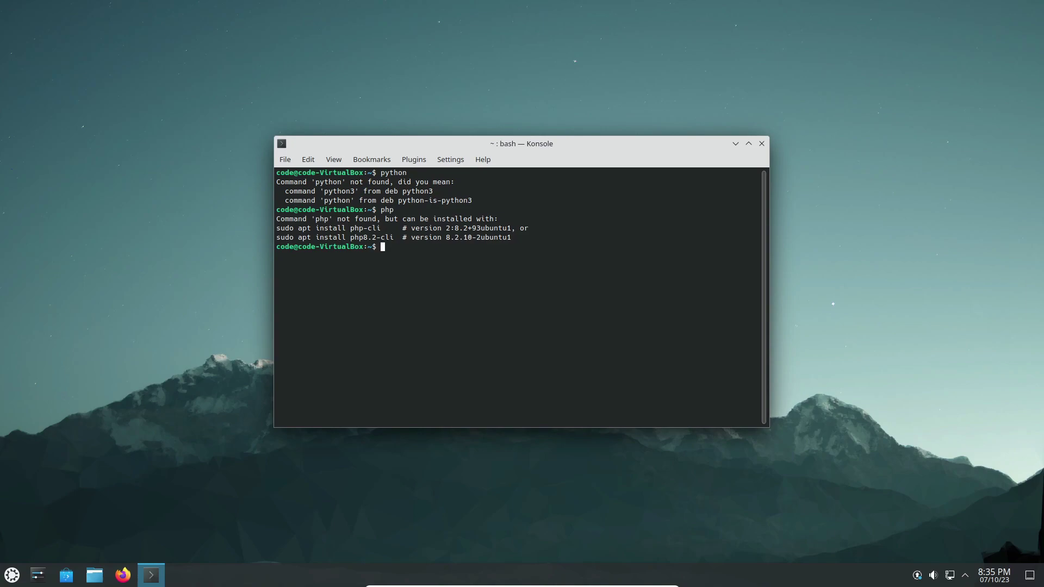
{"action": "type", "text": "gcc"}
{"action": "key", "text": "Return"}
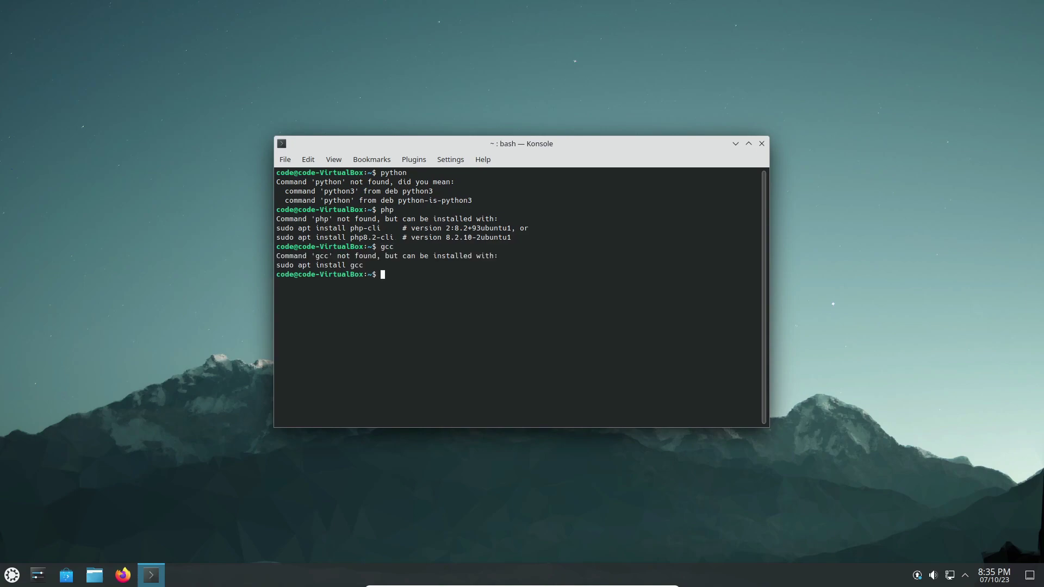
{"action": "key", "text": "ctrl+d"}
Look through the application launcher's System, Utilities and Help categories and close the launcher
{"action": "key", "text": "super"}
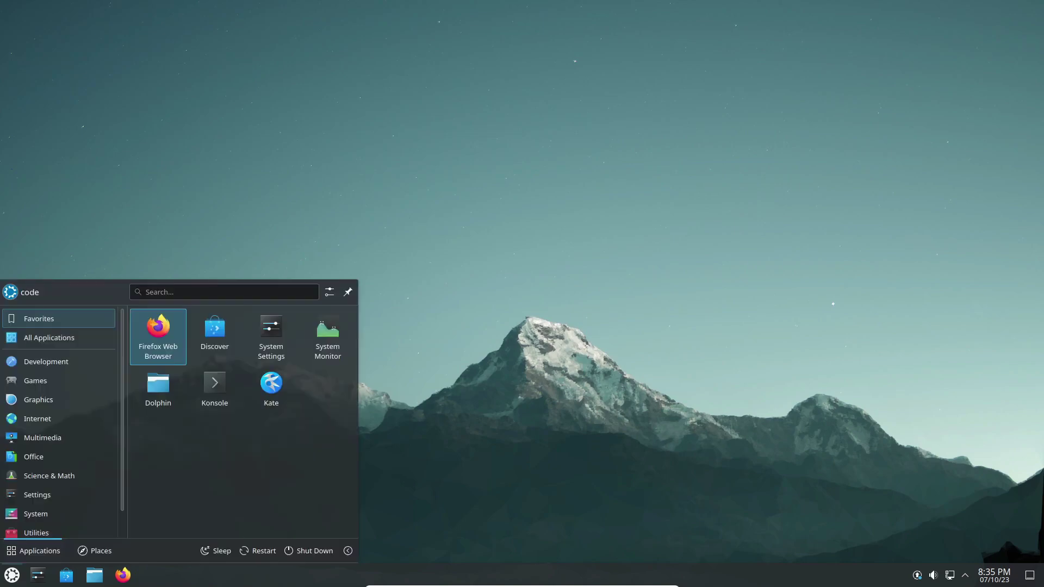
{"action": "scroll", "coordinate": [59, 422], "scroll_direction": "down", "scroll_amount": 1}
{"action": "mouse_move", "coordinate": [59, 488]}
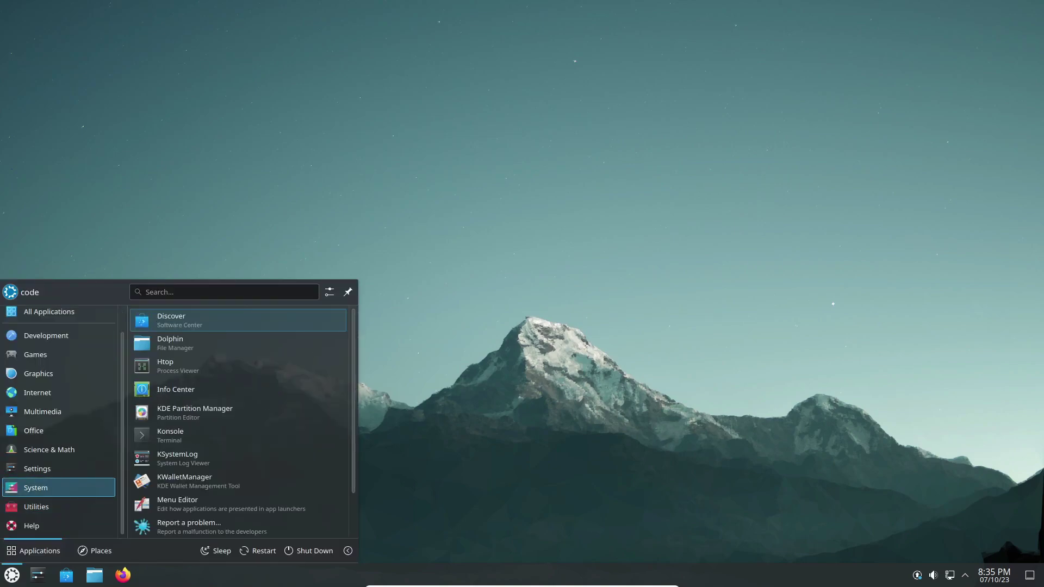
{"action": "scroll", "coordinate": [239, 318], "scroll_direction": "down", "scroll_amount": 1}
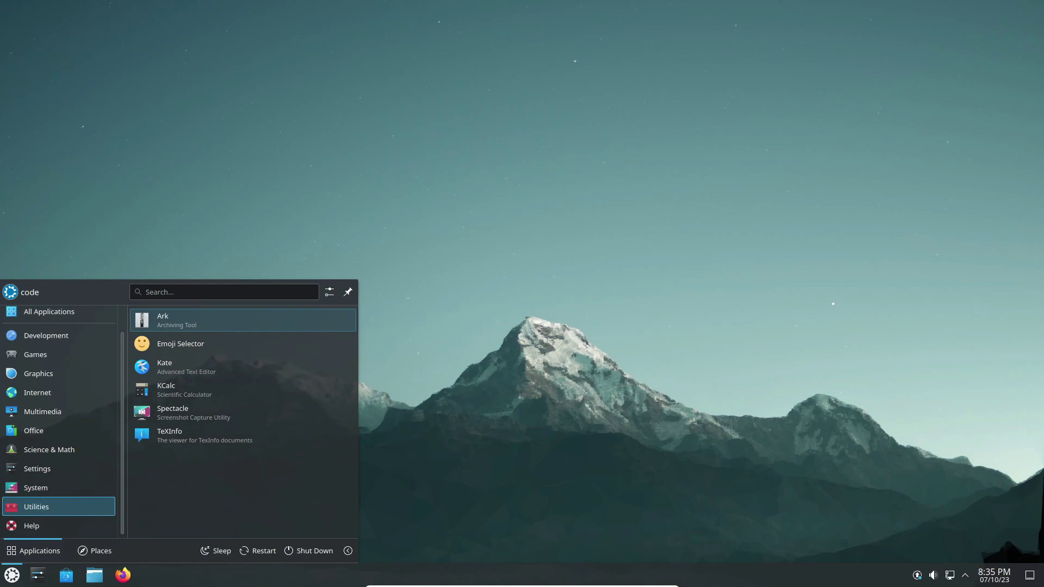
{"action": "mouse_move", "coordinate": [55, 525]}
{"action": "left_click", "coordinate": [330, 292]}
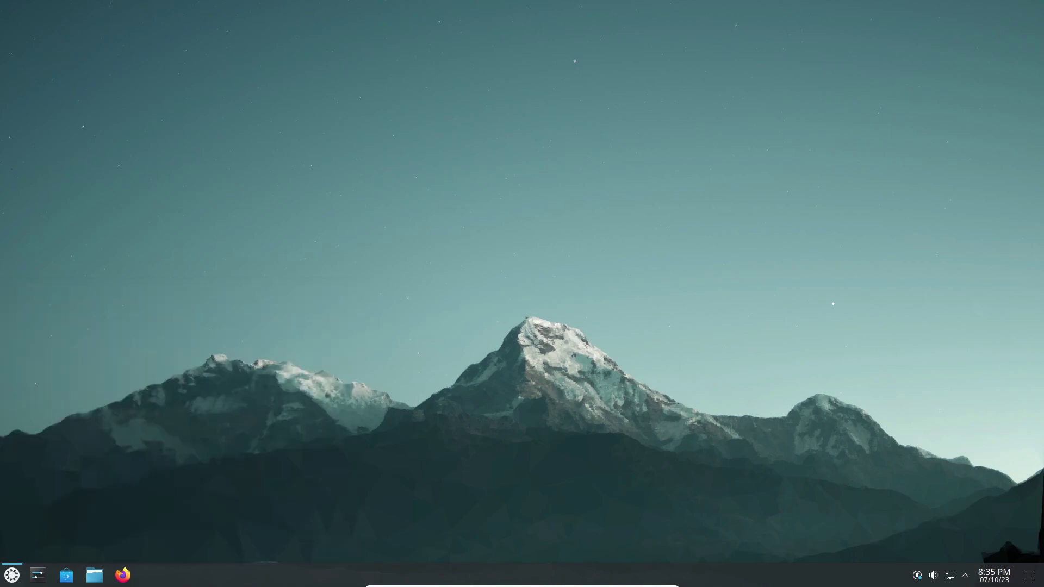
{"action": "left_click", "coordinate": [709, 135]}
Open System Settings and look through its list of settings categories
{"action": "left_click", "coordinate": [12, 574]}
{"action": "left_click", "coordinate": [38, 574]}
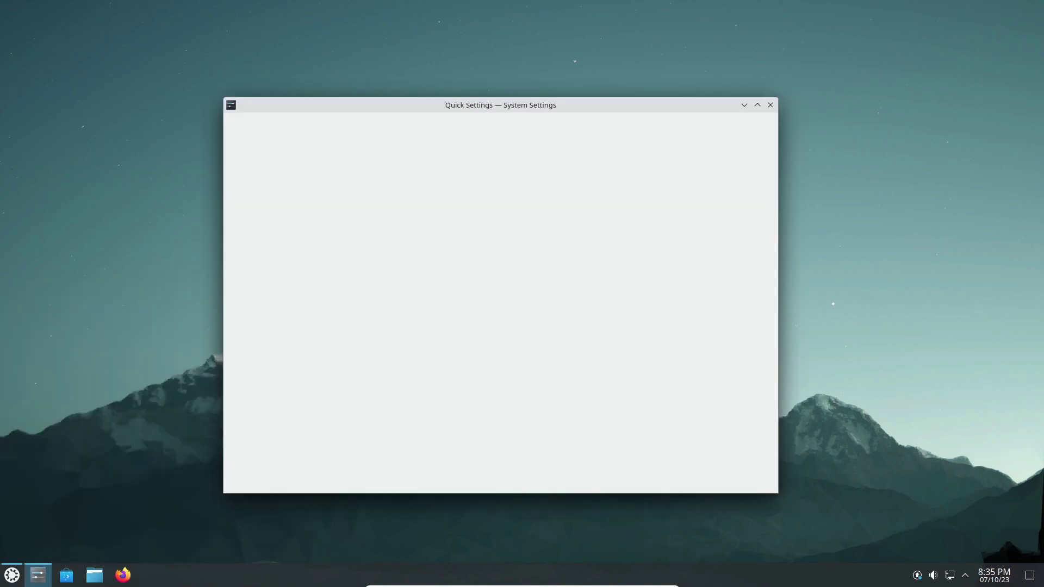
{"action": "scroll", "coordinate": [291, 430], "scroll_direction": "down", "scroll_amount": 3}
{"action": "scroll", "coordinate": [291, 429], "scroll_direction": "down", "scroll_amount": 2}
{"action": "left_click", "coordinate": [291, 475]}
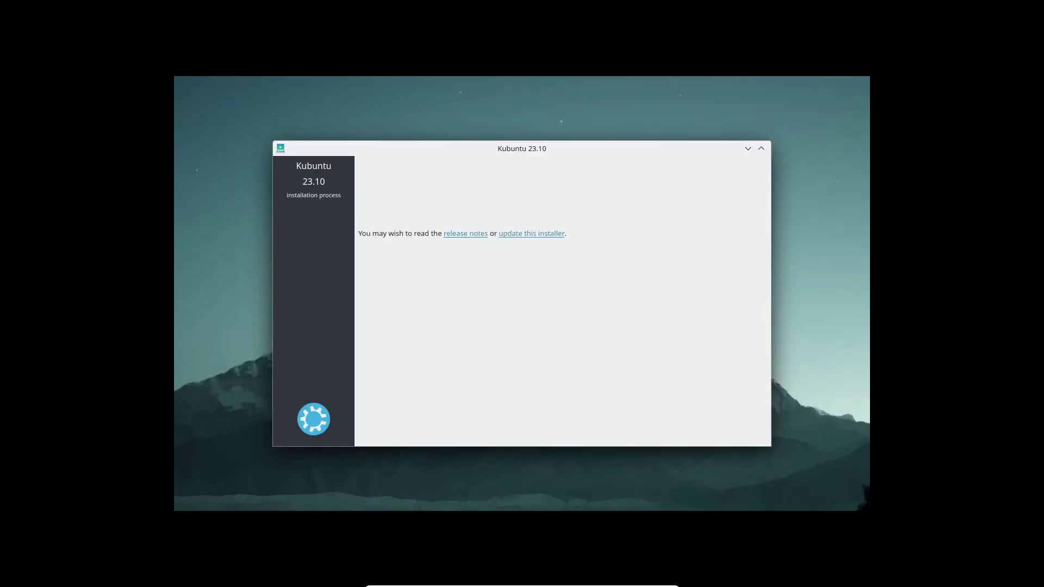
Start the Kubuntu 23.10 installation in English, choosing Normal installation with downloading updates turned off
{"action": "key", "text": "Tab"}
{"action": "key", "text": "Return"}
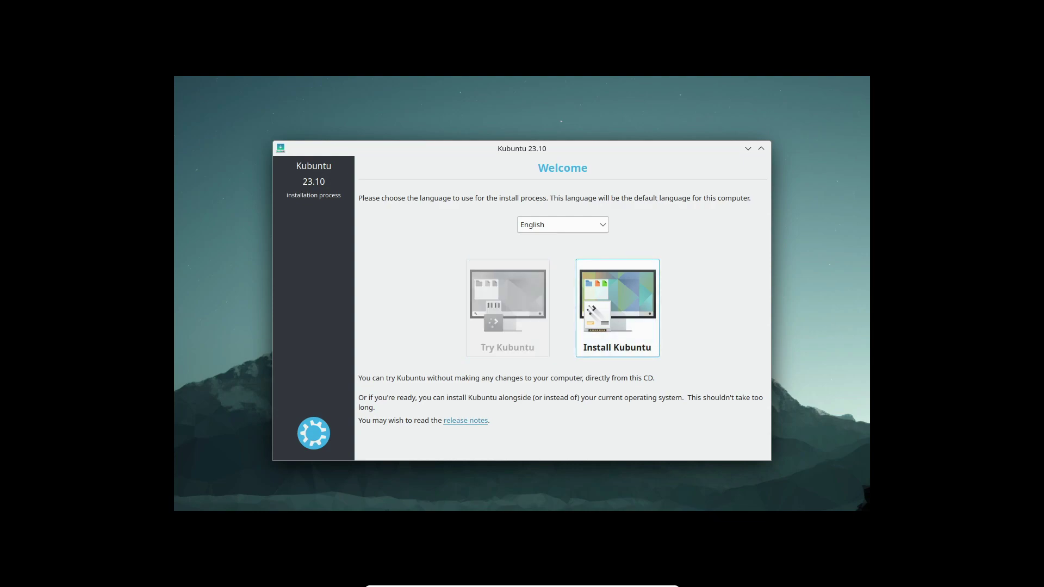
{"action": "key", "text": "Return"}
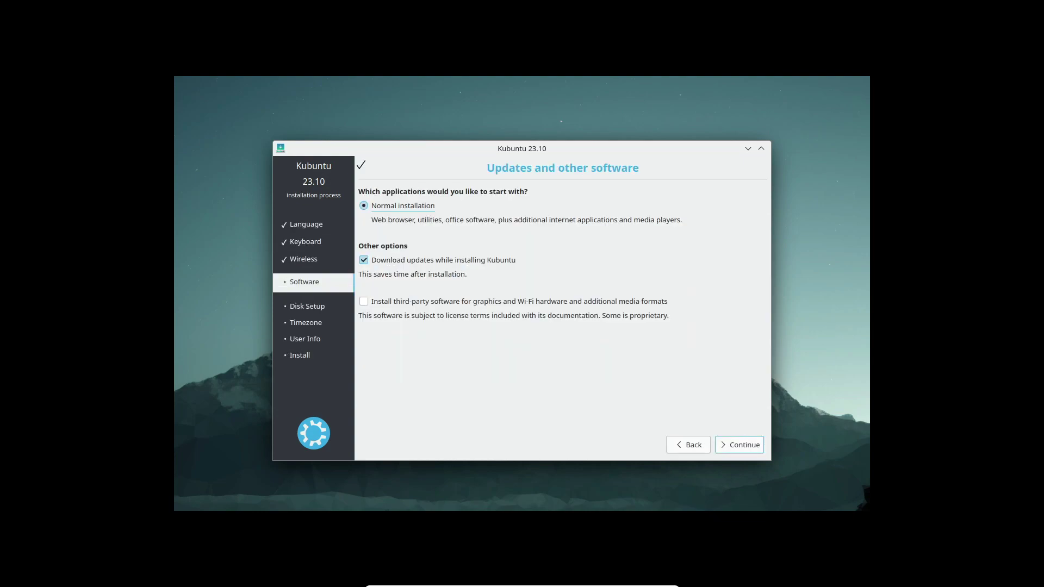
{"action": "left_click", "coordinate": [363, 260]}
{"action": "left_click", "coordinate": [738, 445]}
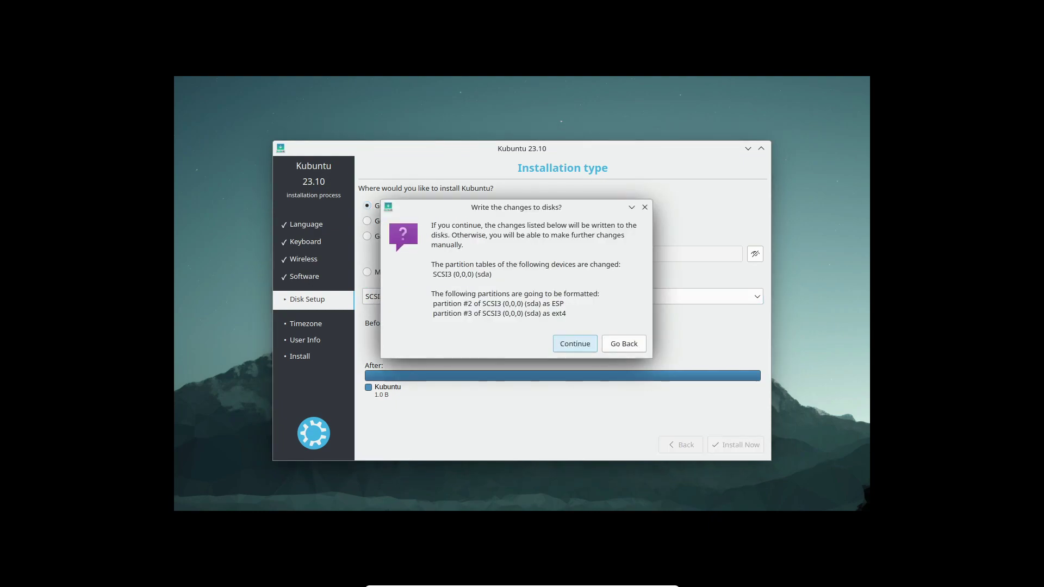
Confirm writing the partition changes to disk sda and accept India with India Time as the location
{"action": "key", "text": "Return"}
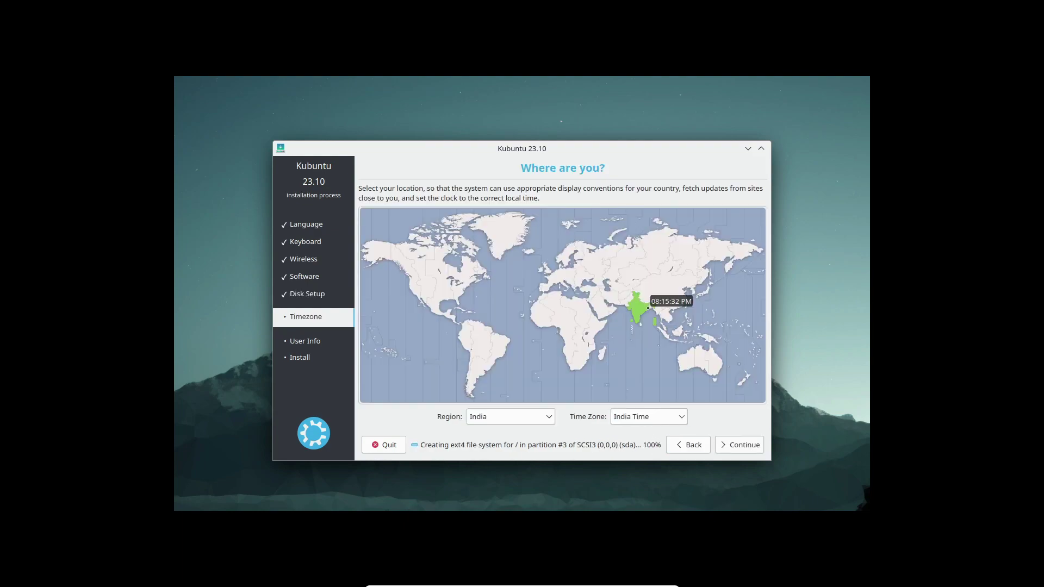
{"action": "key", "text": "Return"}
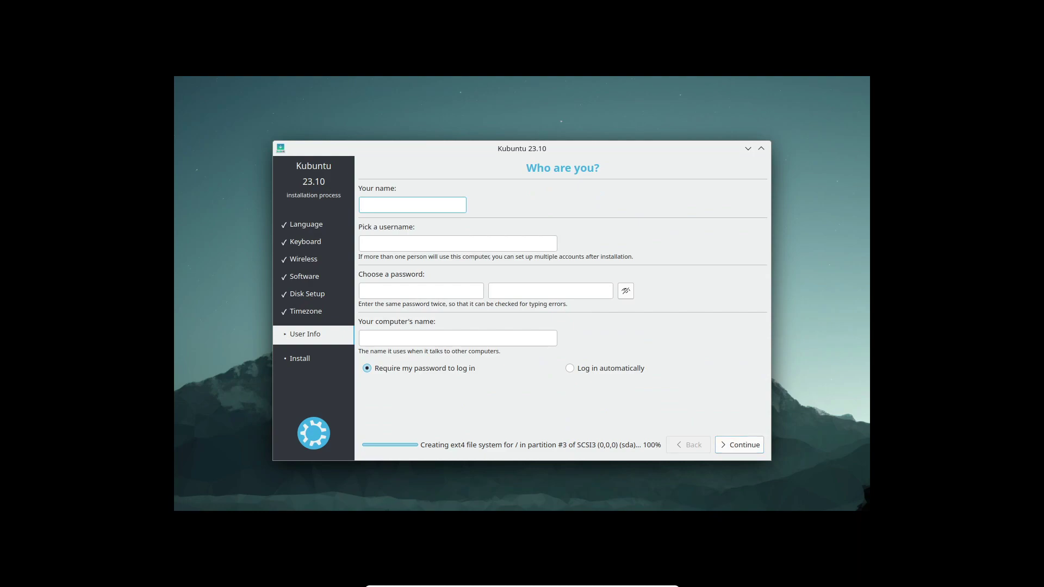
Set the name and username to code, enter the account password in both password fields, and continue the installation
{"action": "type", "text": "code"}
{"action": "key", "text": "Tab"}
{"action": "key", "text": "Tab"}
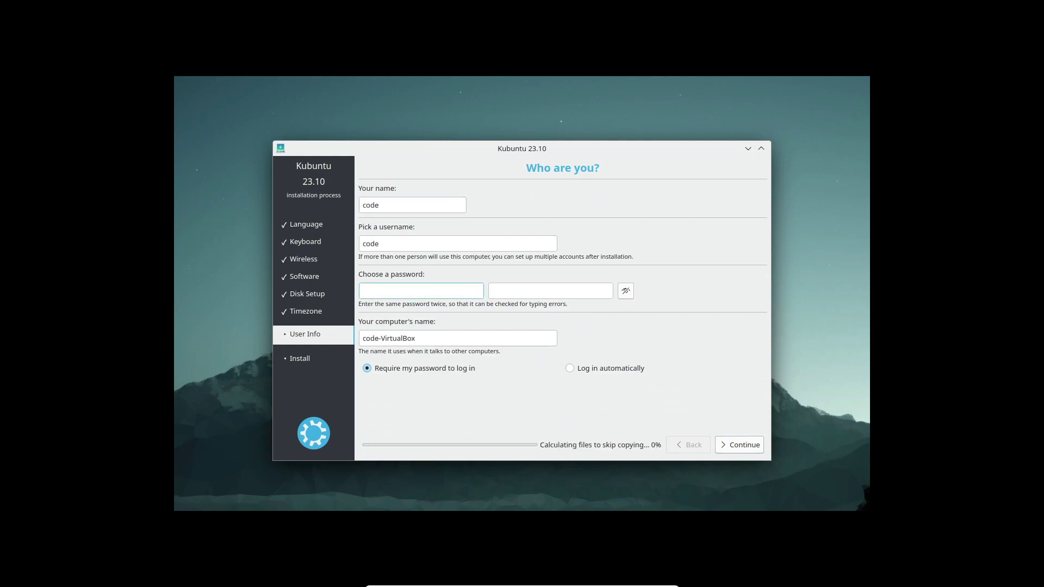
{"action": "type", "text": "●●●●●"}
{"action": "key", "text": "Tab"}
{"action": "type", "text": "●●●●●"}
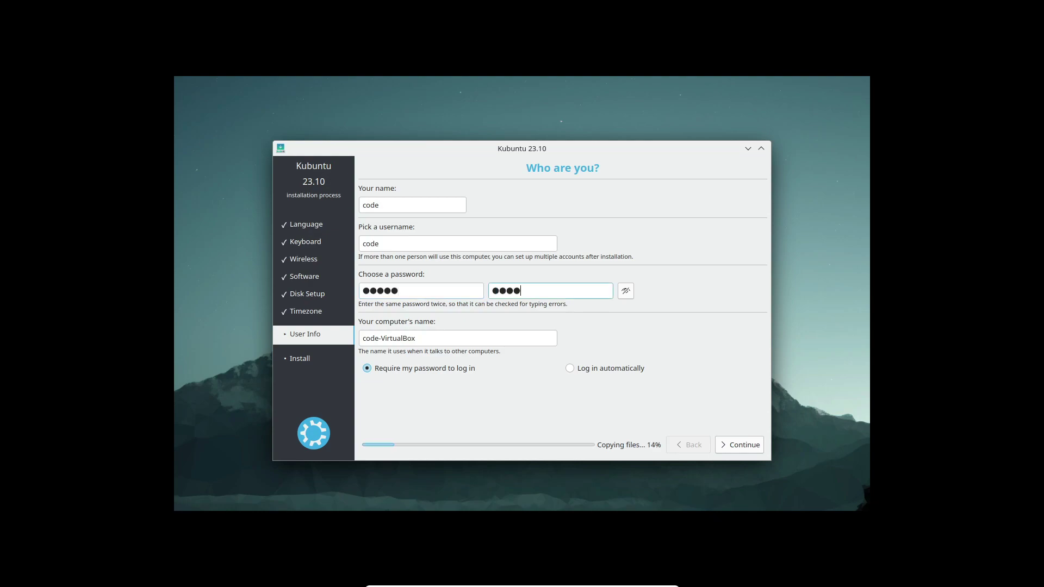
{"action": "key", "text": "Return"}
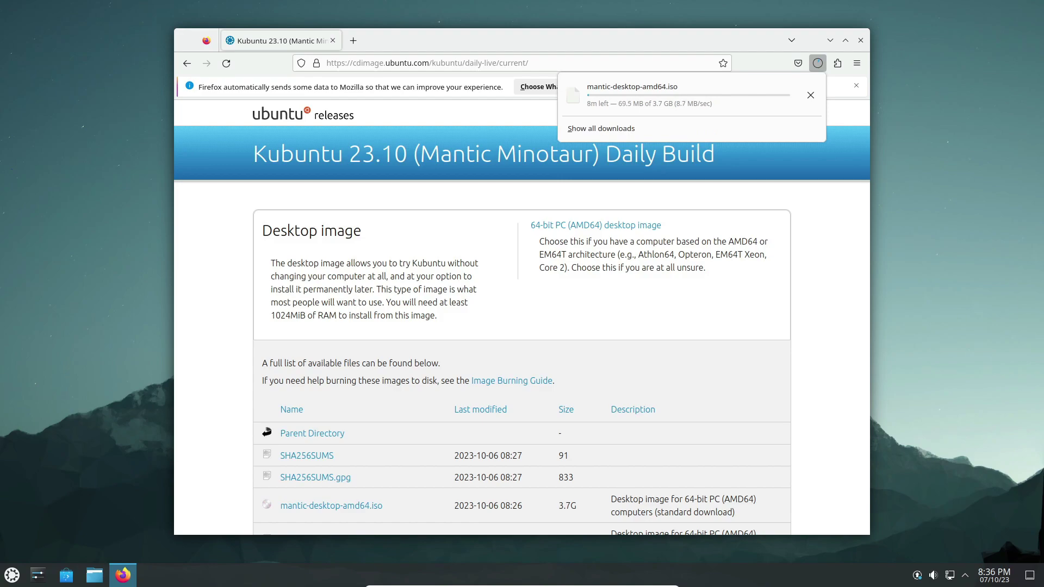
Cancel the mantic-desktop-amd64.iso download in Firefox and close the browser
{"action": "left_click", "coordinate": [810, 95]}
{"action": "left_click", "coordinate": [860, 40]}
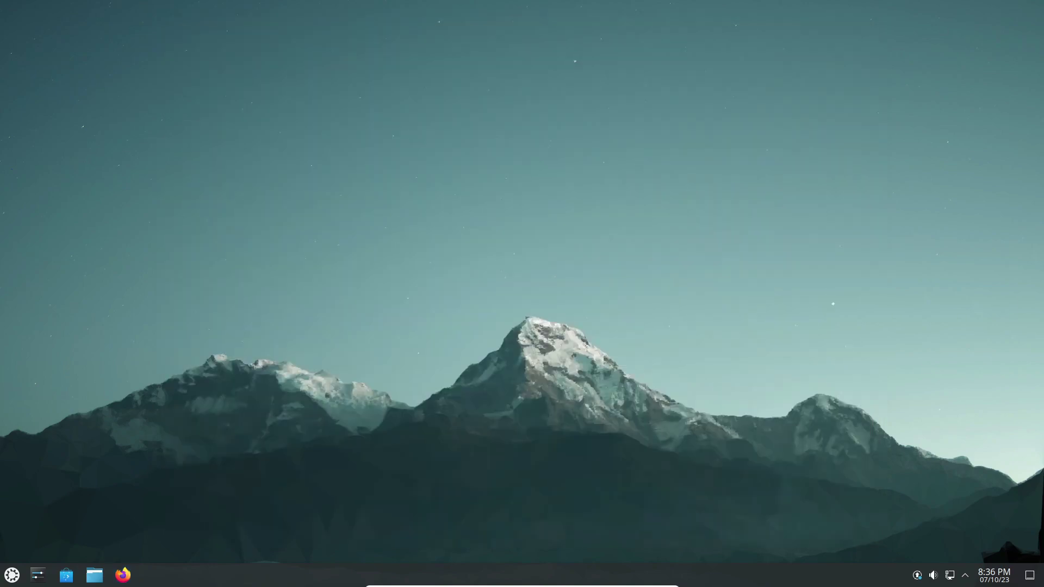